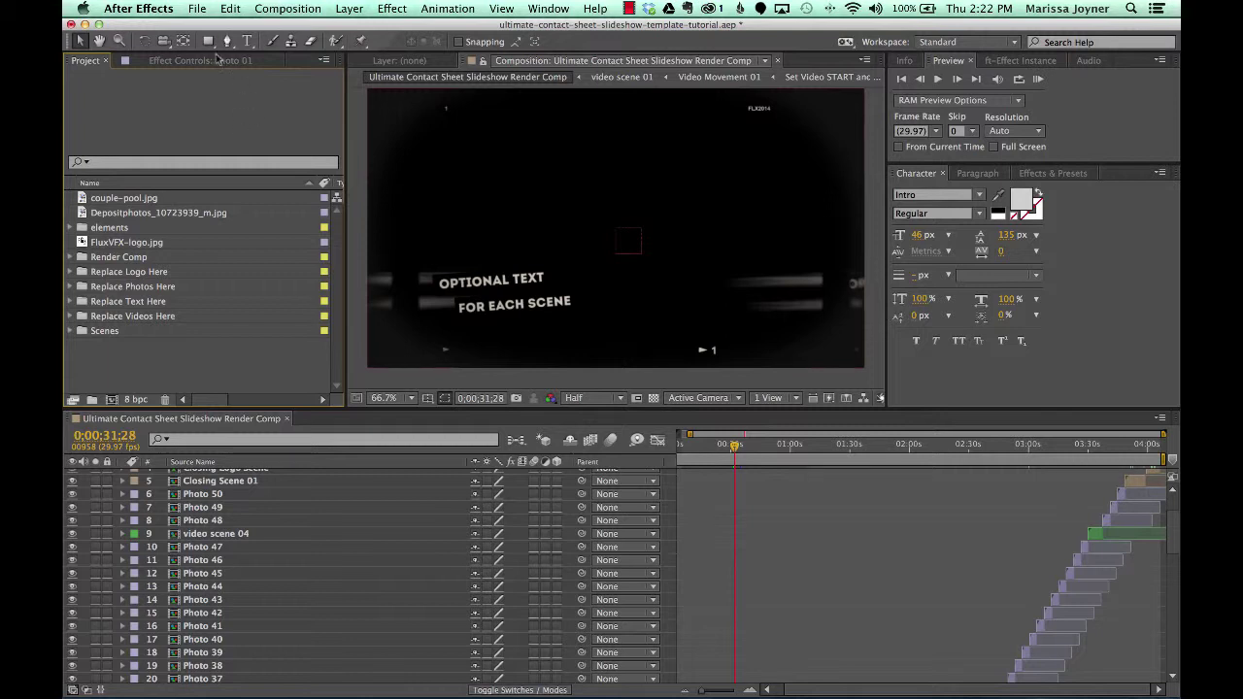
# Step: Import couple jumping.mov from the placeholders folder into the project
pyautogui.click(196, 10)
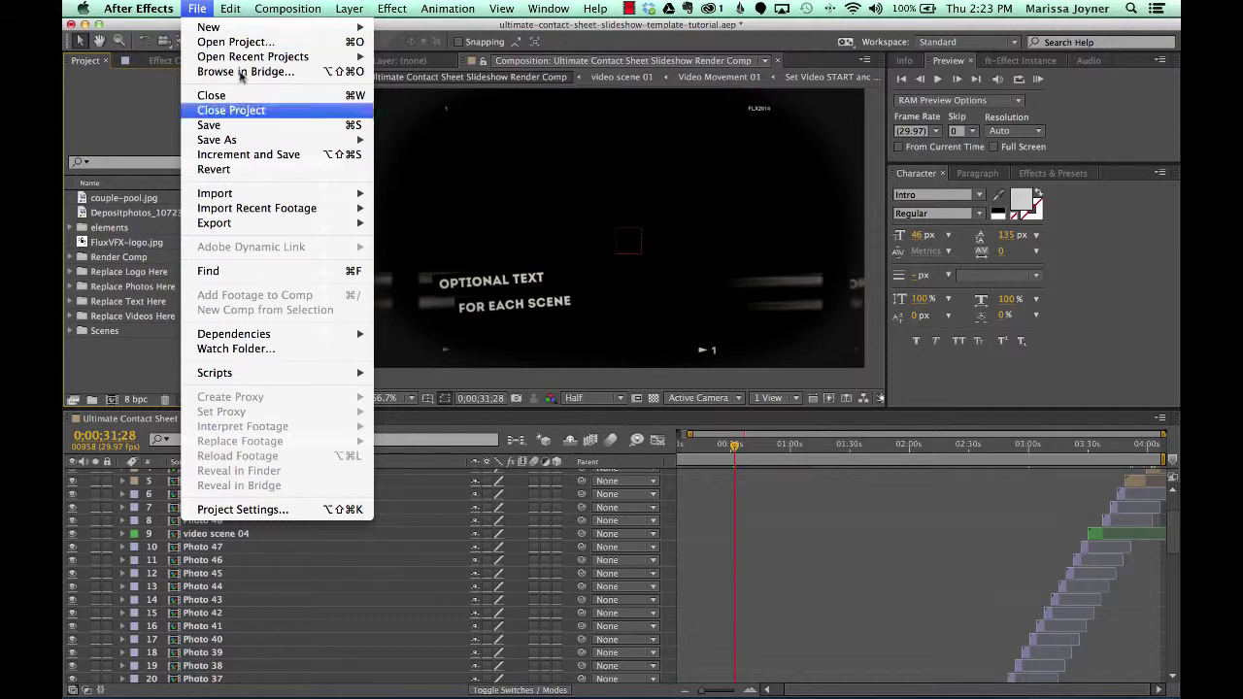
pyautogui.moveTo(258, 194)
pyautogui.click(402, 194)
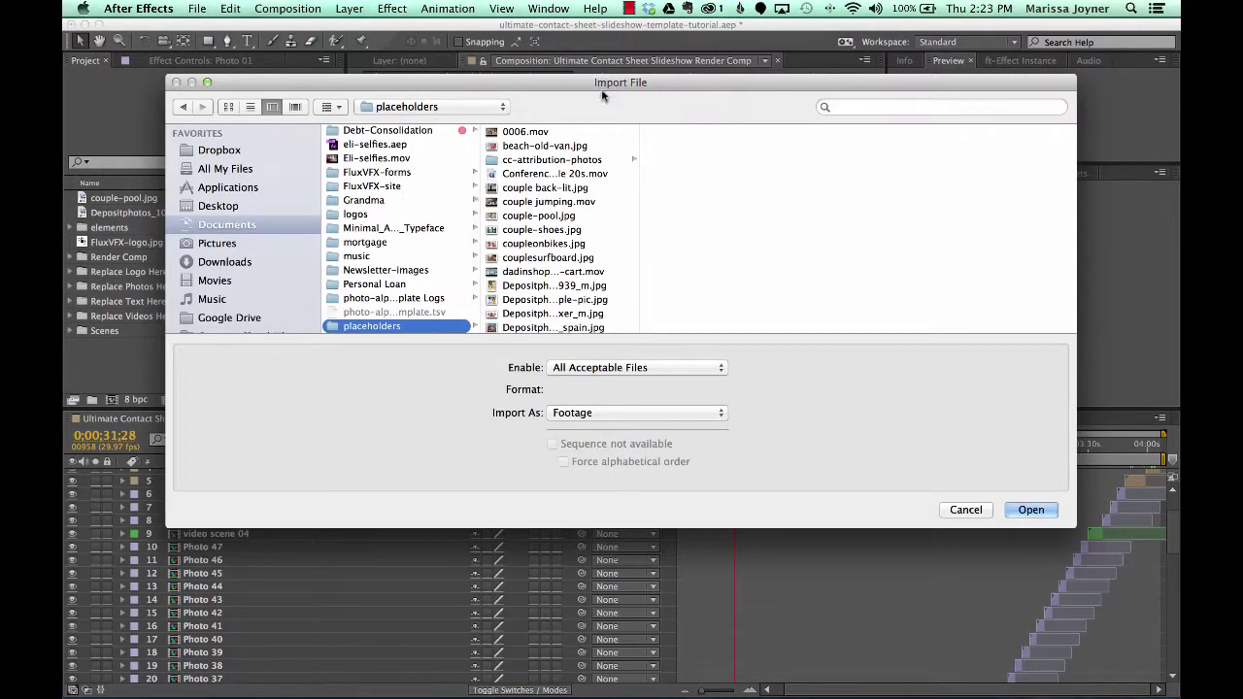
pyautogui.click(581, 203)
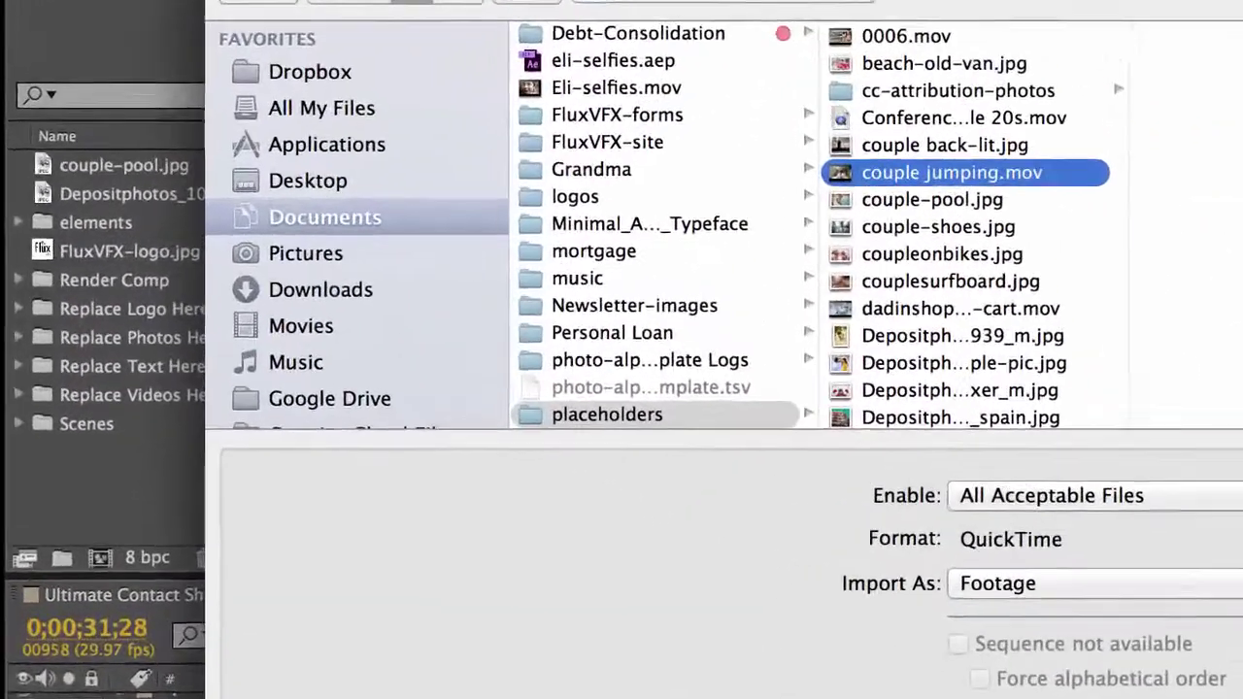
pyautogui.click(1226, 571)
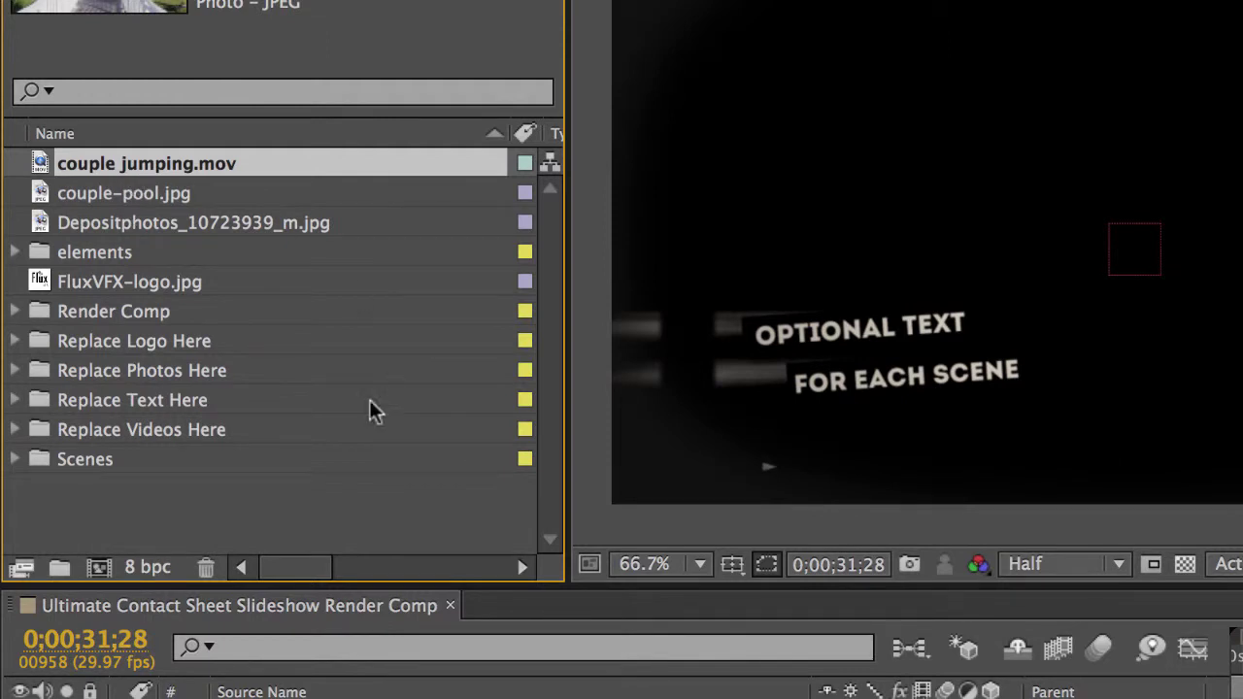
# Step: Open the Replace Video 01 composition from Replace Videos Here > Video Scene 01
pyautogui.click(131, 429)
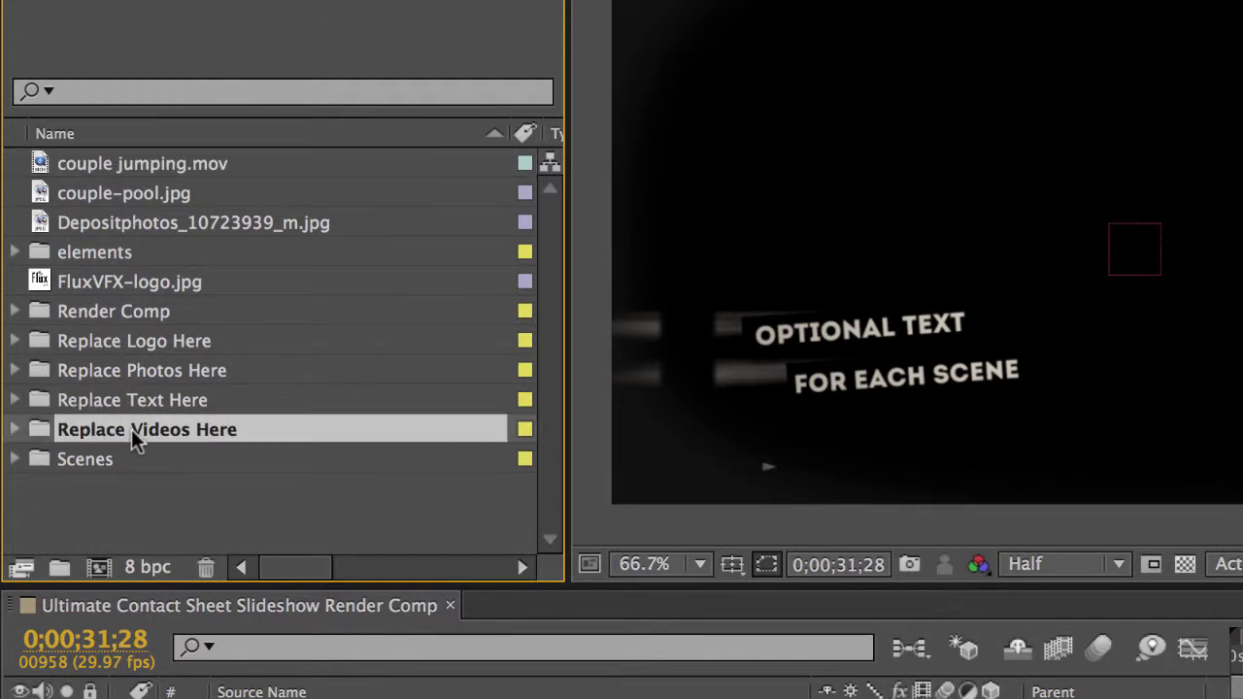
pyautogui.click(15, 429)
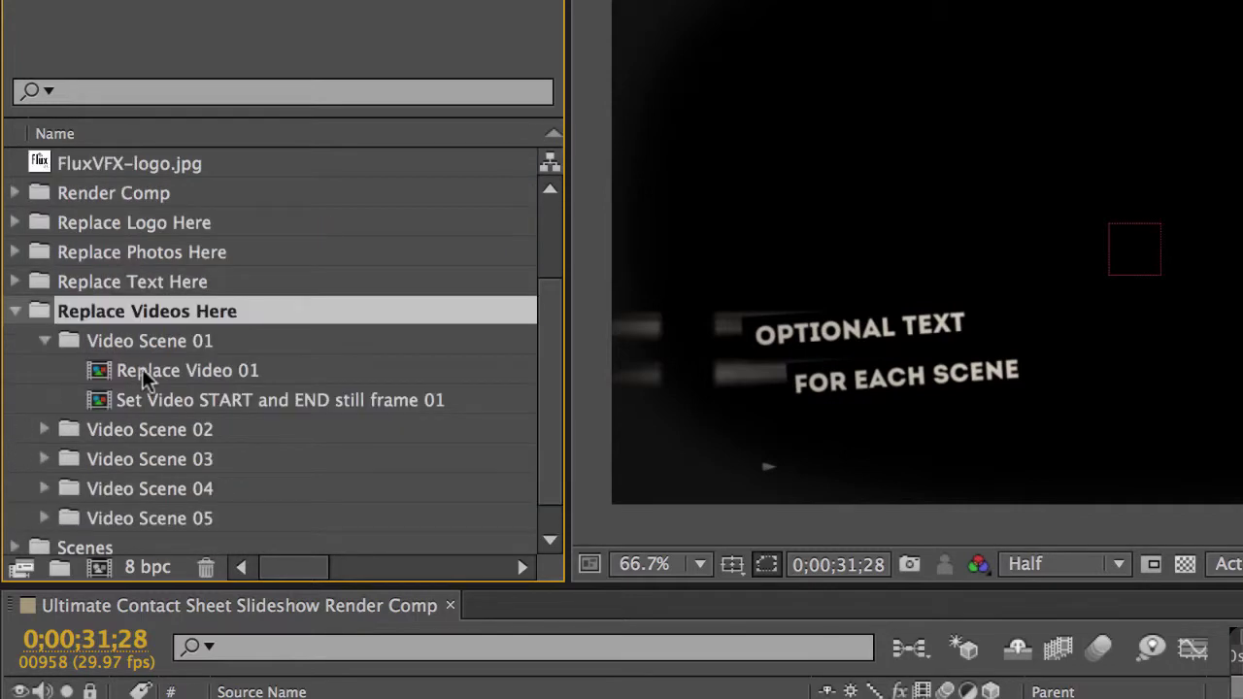
pyautogui.click(122, 345)
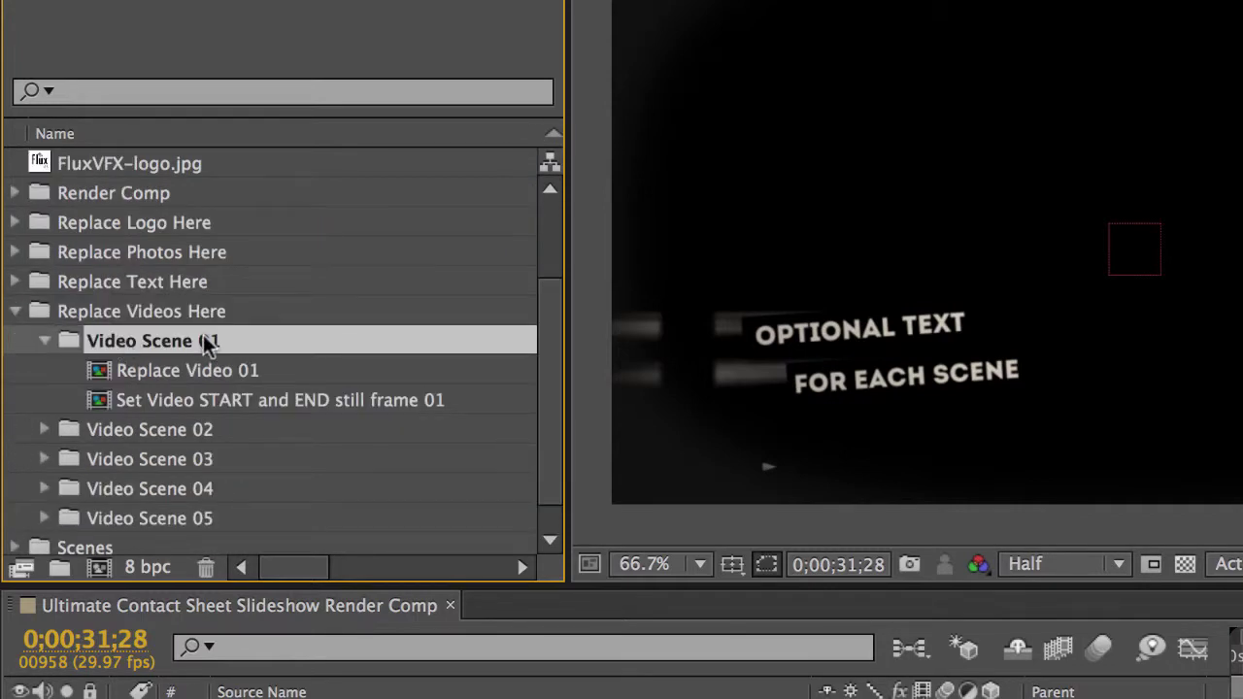
pyautogui.click(203, 375)
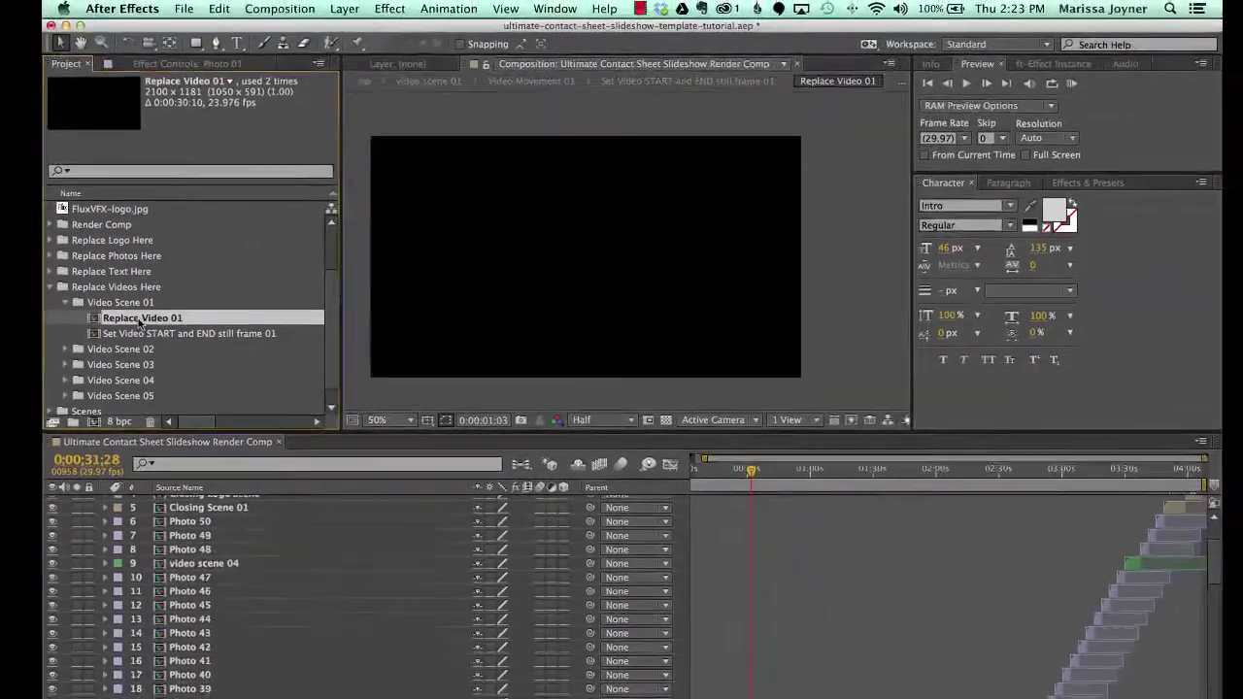
pyautogui.doubleClick(139, 323)
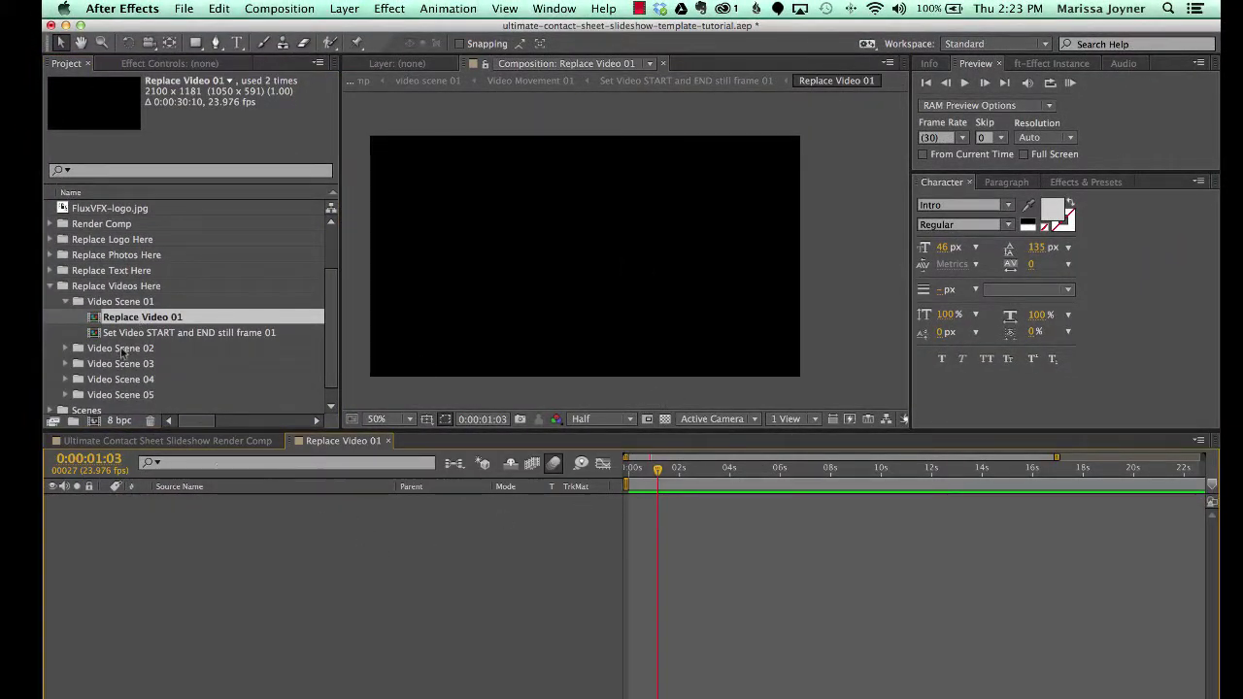
# Step: Drop couple jumping.mov into the Replace Video 01 timeline and reveal its Scale property
pyautogui.scroll(4, 152, 241)
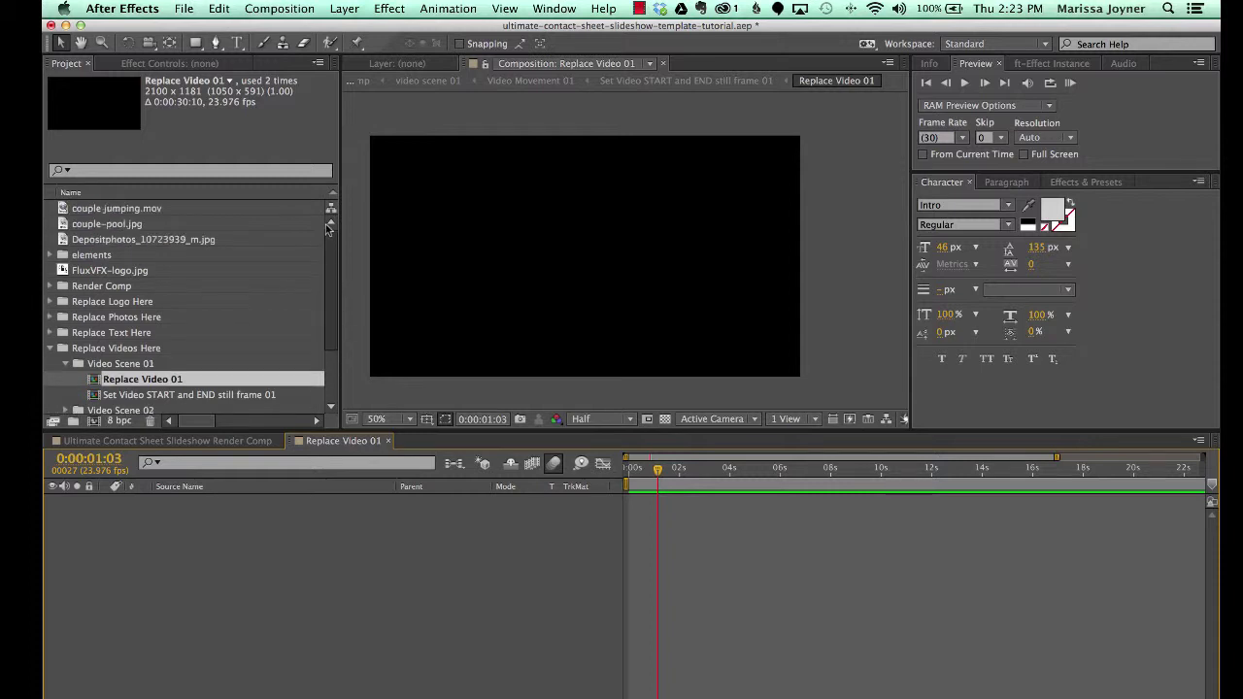
pyautogui.click(97, 208)
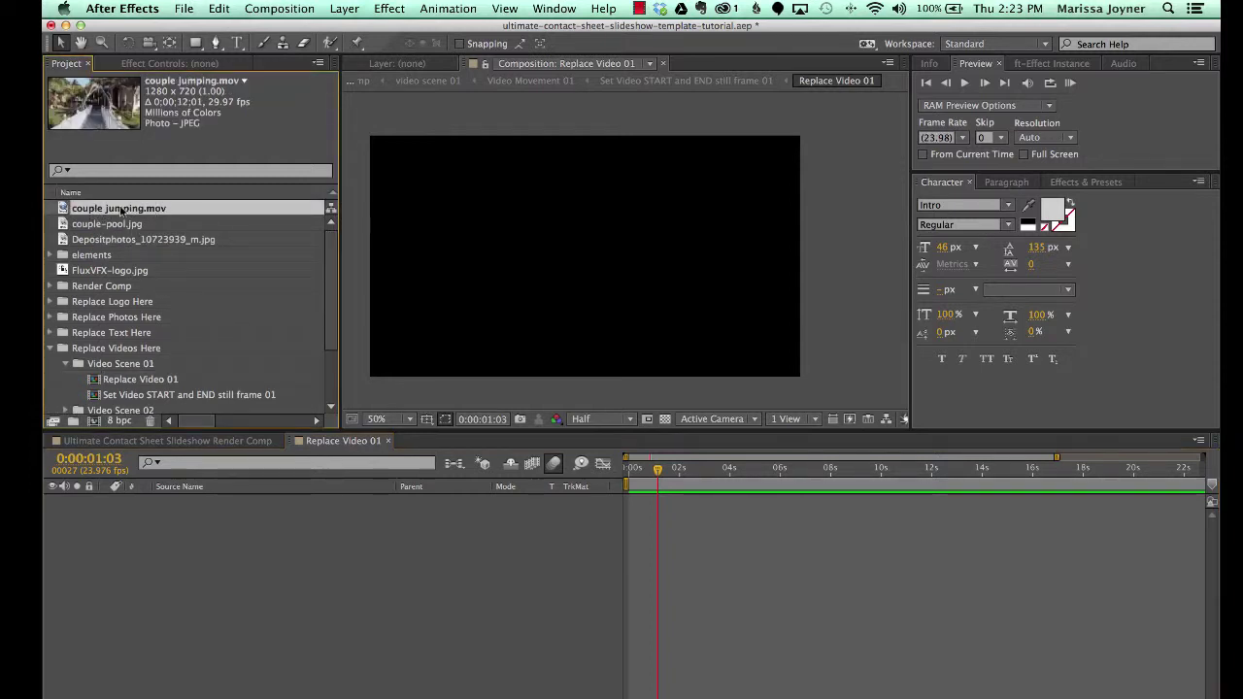
pyautogui.moveTo(118, 210); pyautogui.dragTo(154, 537)
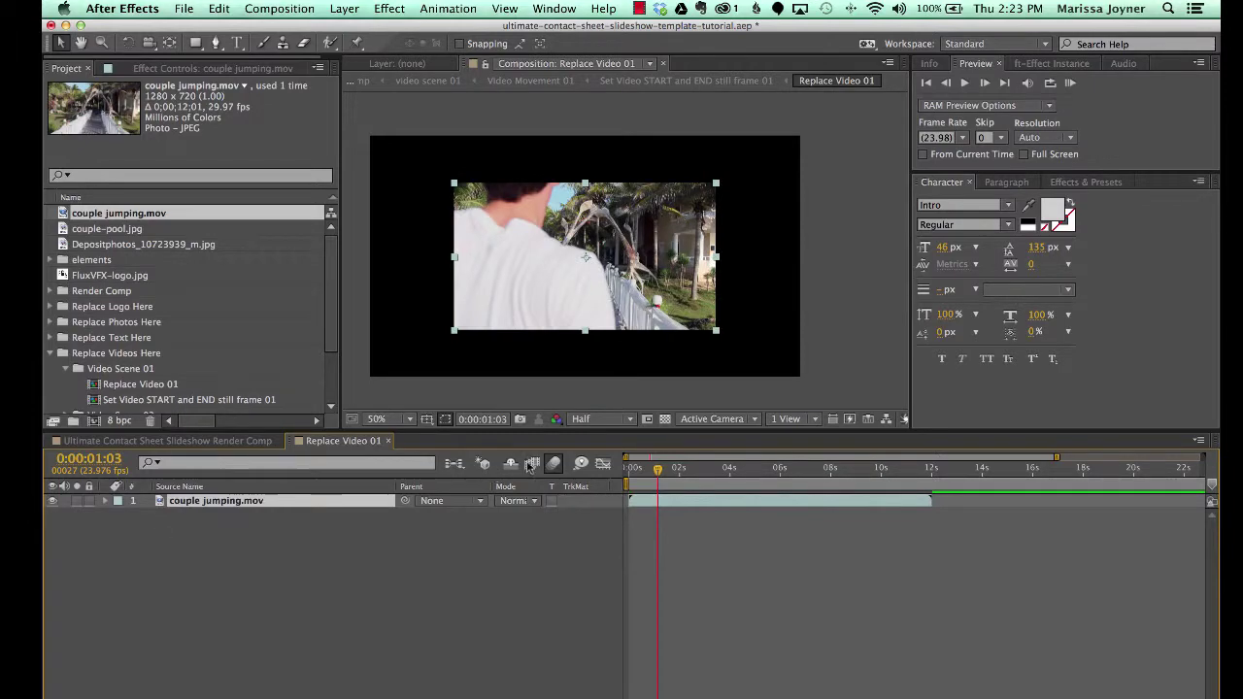
pyautogui.press('s')
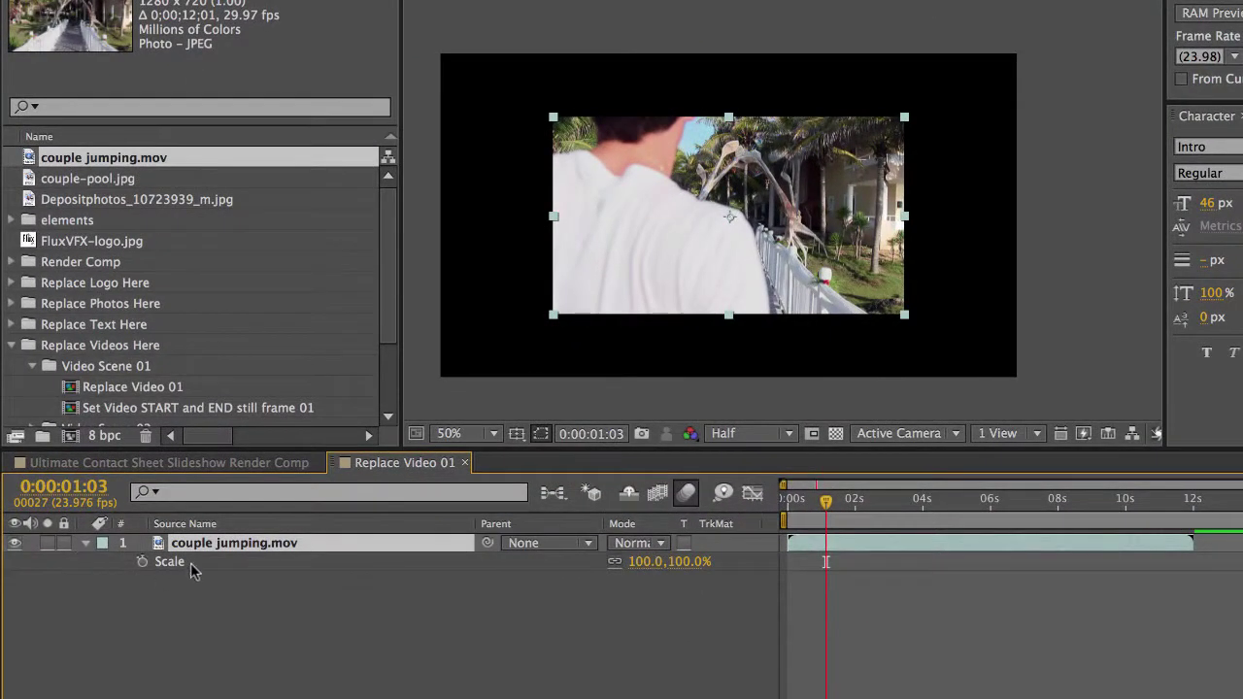
# Step: Scale the couple jumping.mov layer up to 168%
pyautogui.click(191, 566)
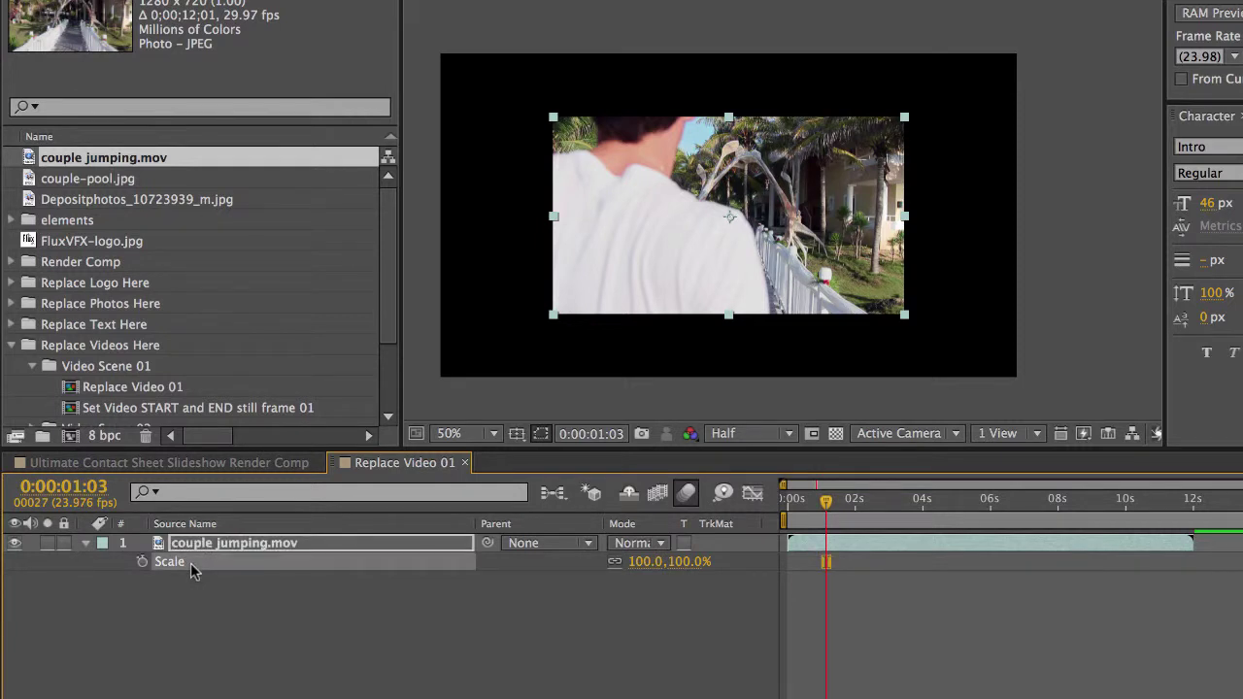
pyautogui.moveTo(689, 563); pyautogui.dragTo(756, 561)
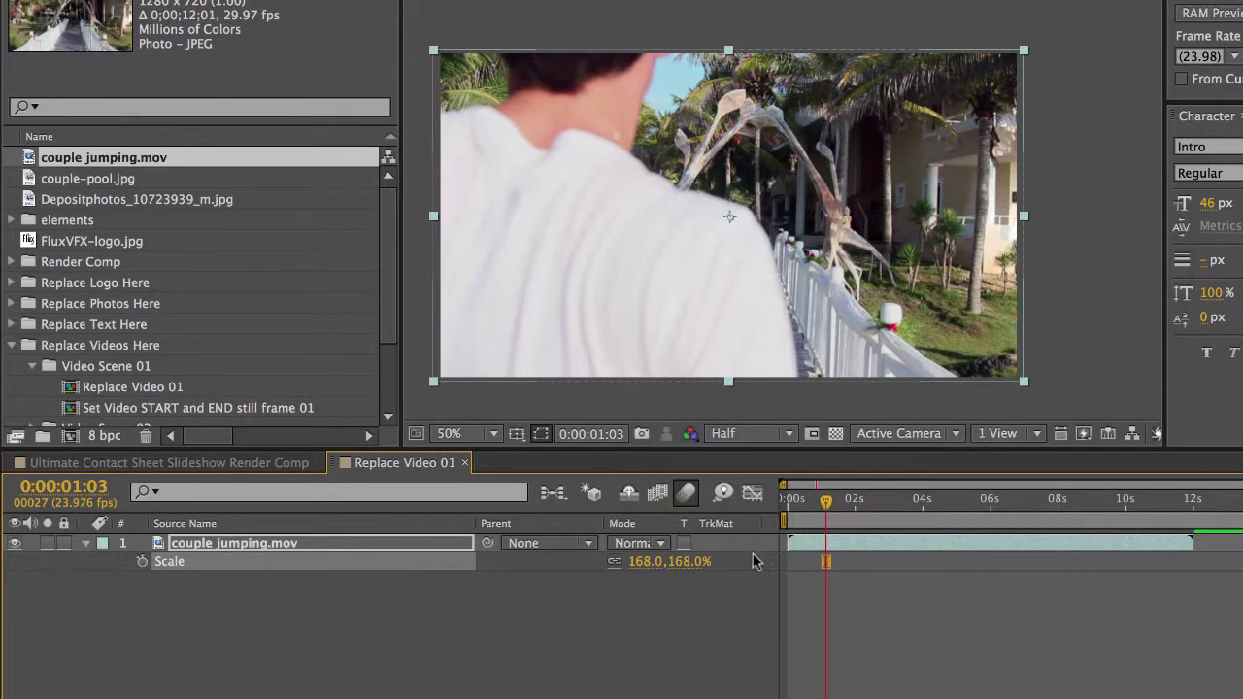
pyautogui.click(900, 565)
pyautogui.press('Home')
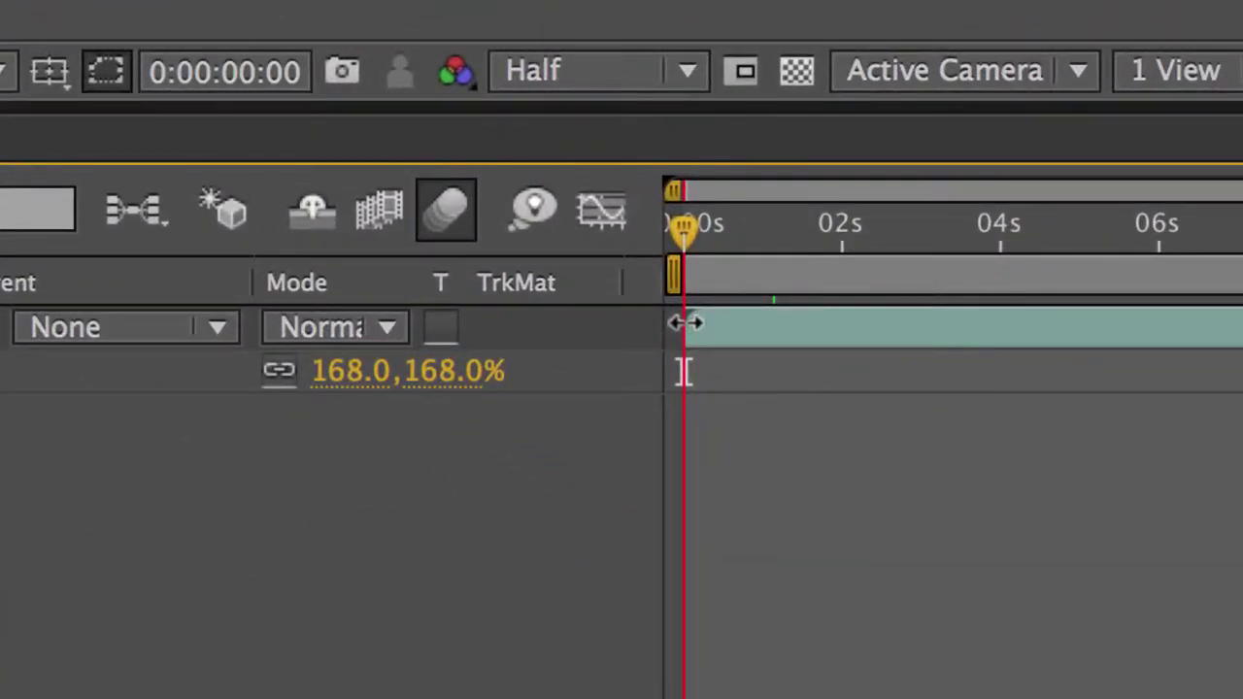
# Step: Preview the enlarged clip a few seconds in, return to the start and deselect the layer
pyautogui.moveTo(687, 324); pyautogui.dragTo(744, 361)
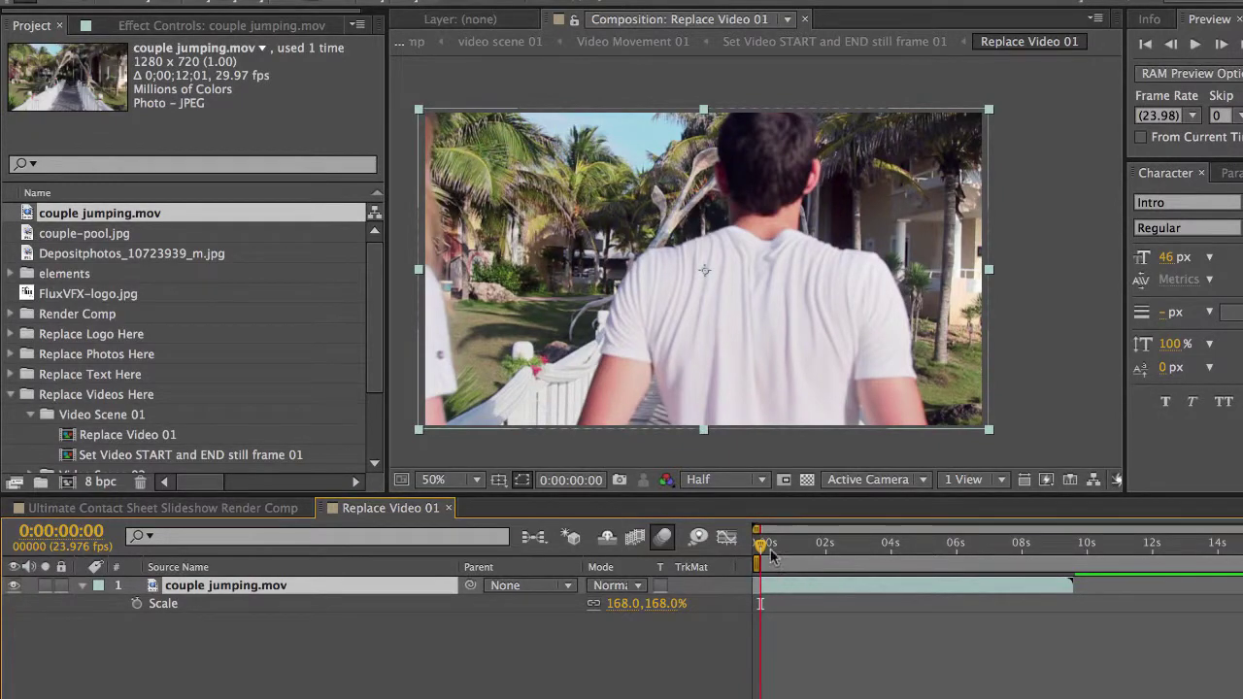
pyautogui.moveTo(760, 547); pyautogui.dragTo(818, 549)
pyautogui.press('Home')
pyautogui.click(517, 695)
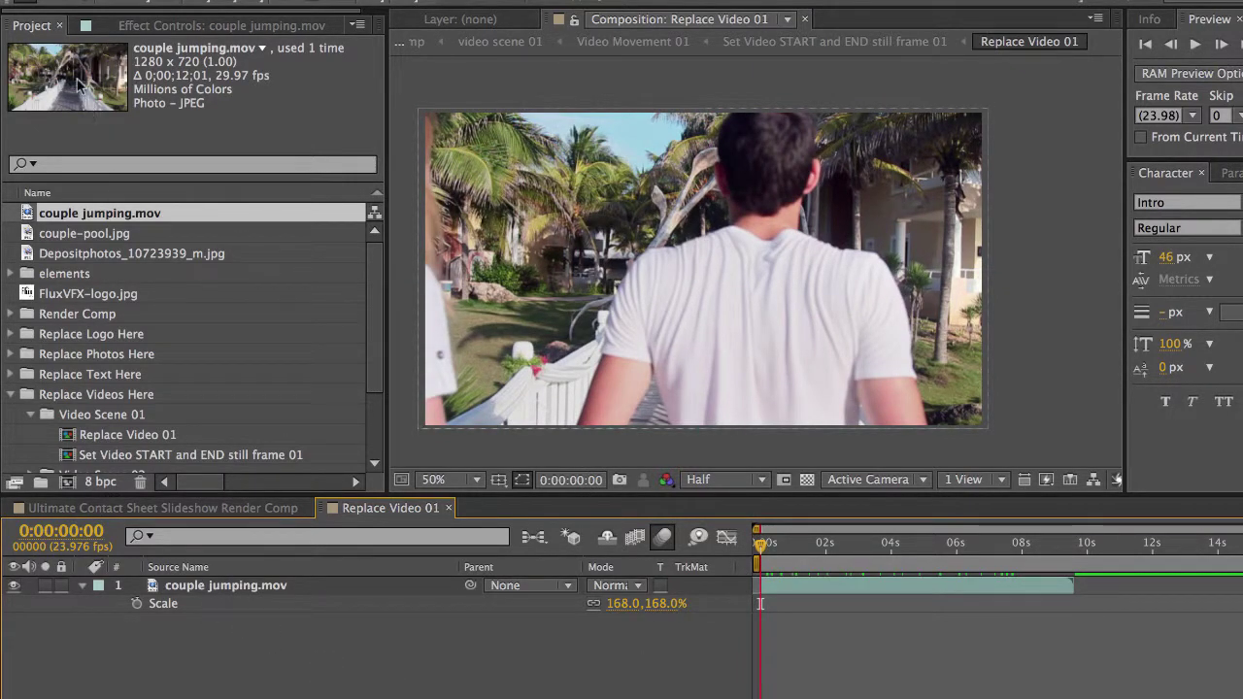
# Step: Open video scene 01 from Scenes > Video Scenes, preview later frames and select its [Edit] layer
pyautogui.click(27, 37)
pyautogui.scroll(-2, 291, 388)
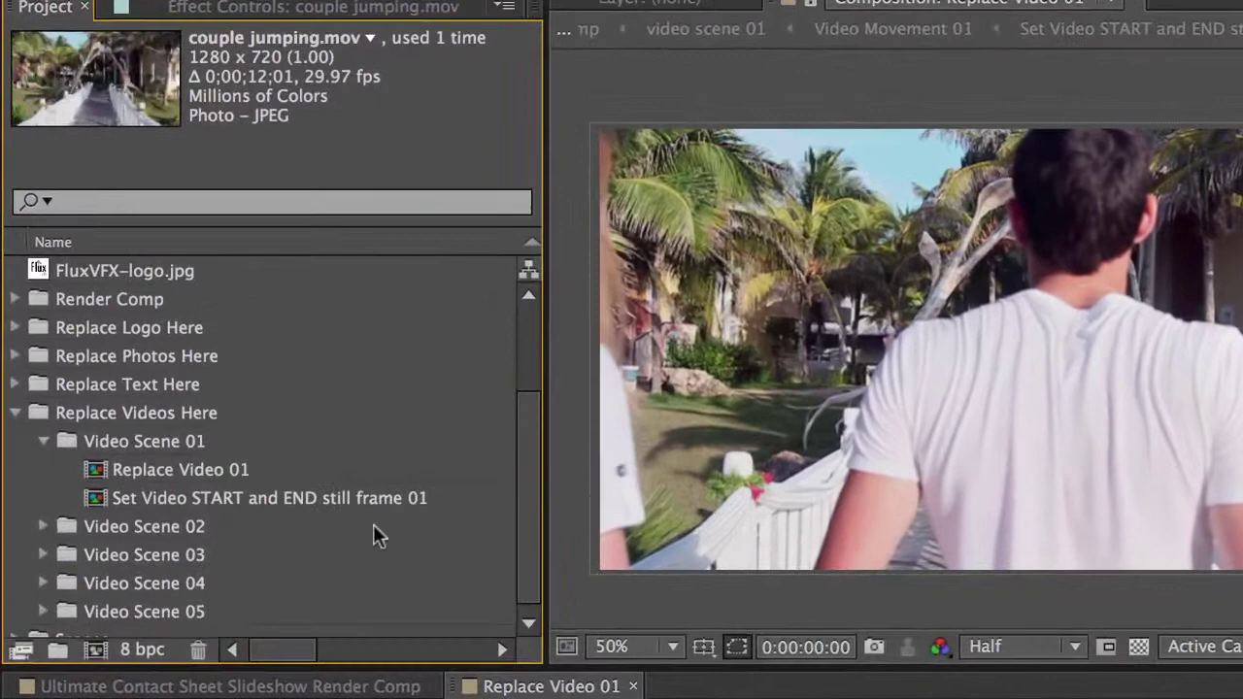
pyautogui.scroll(-1, 534, 452)
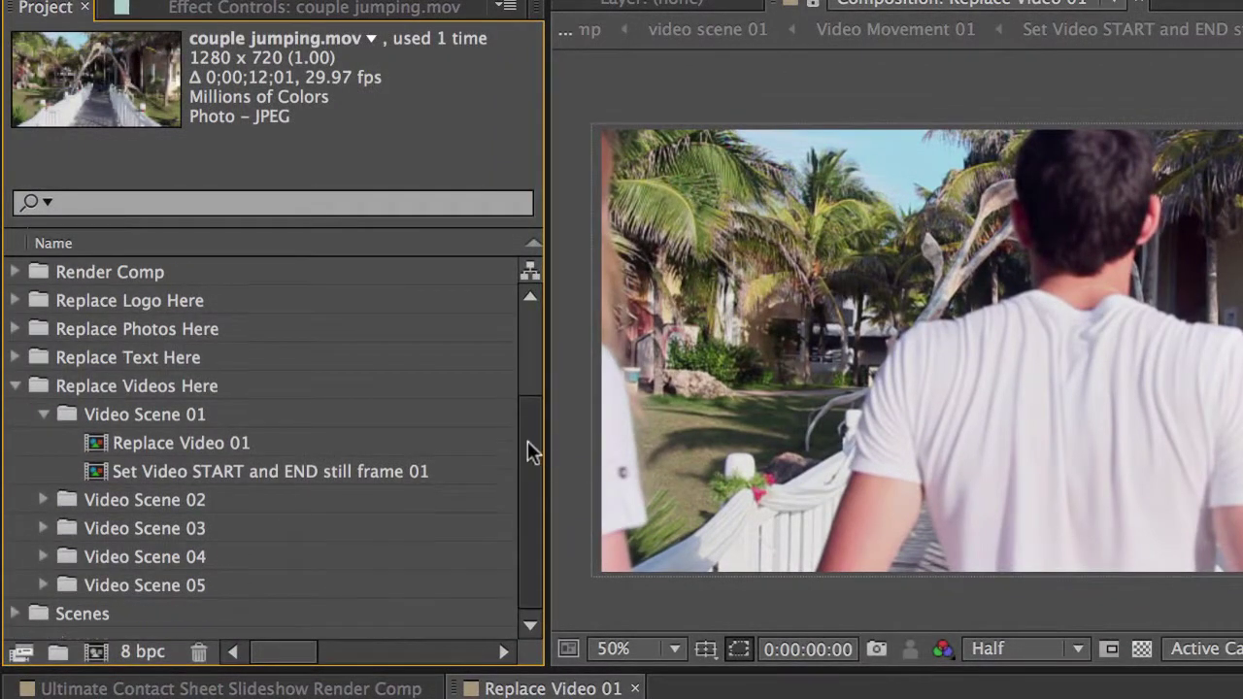
pyautogui.click(101, 616)
pyautogui.click(15, 614)
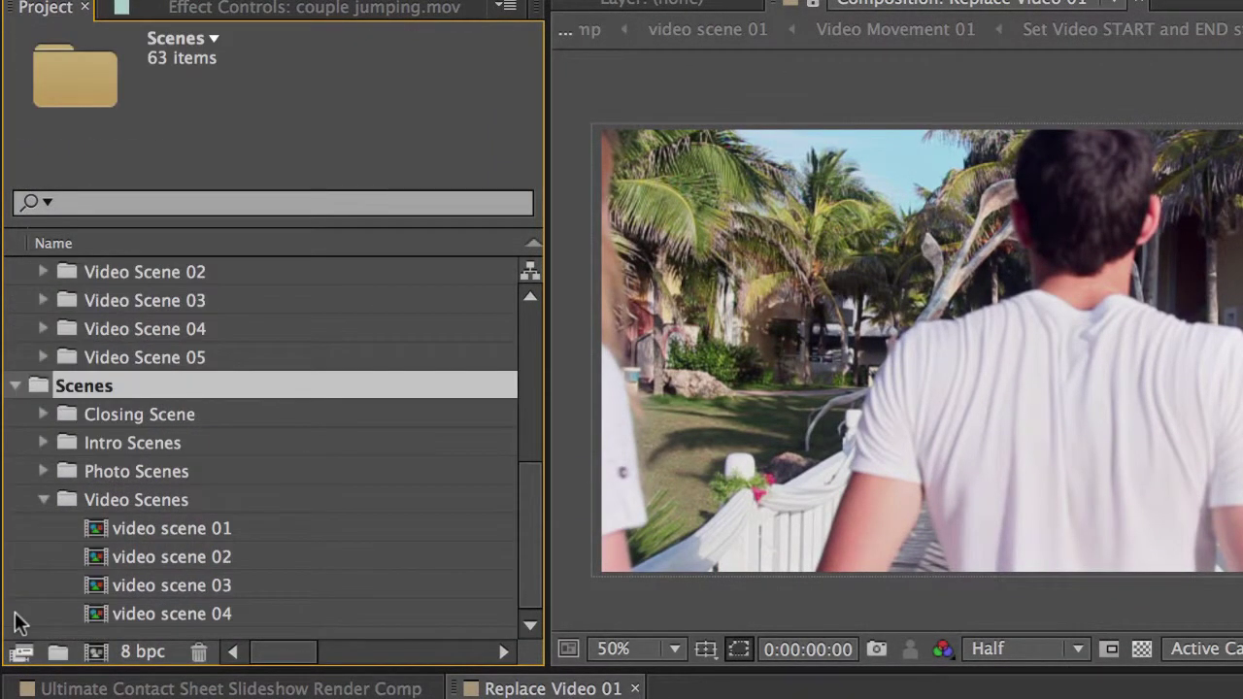
pyautogui.click(131, 501)
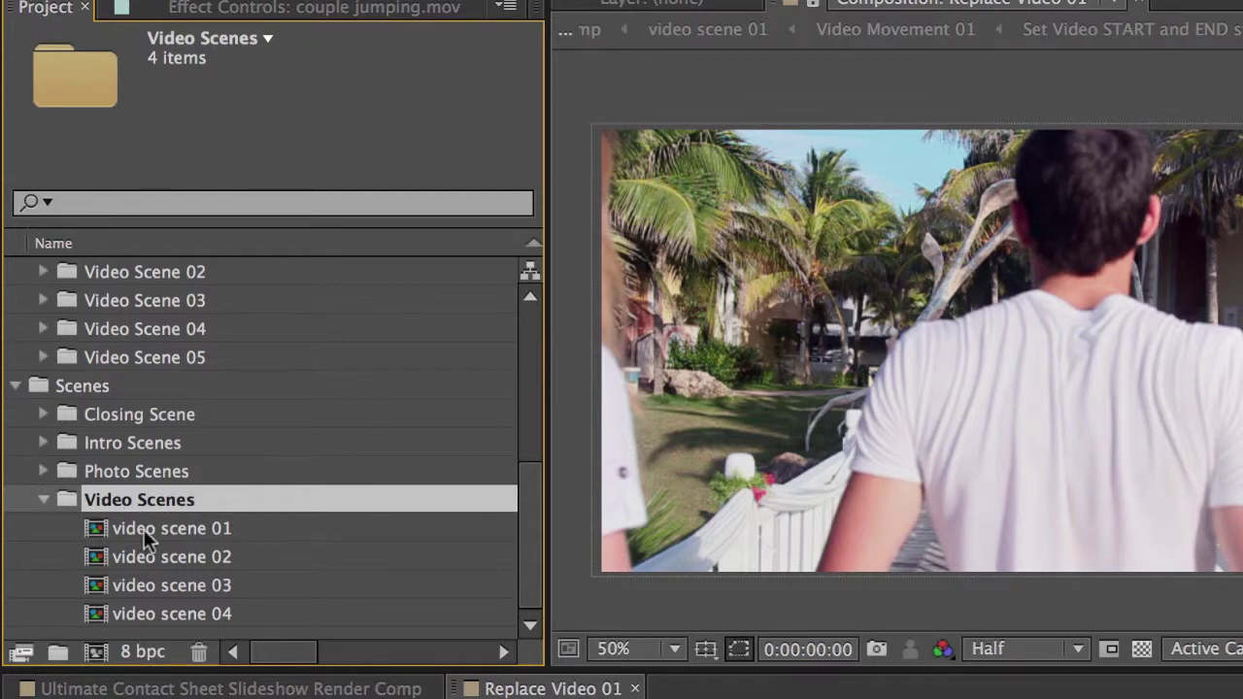
pyautogui.doubleClick(145, 529)
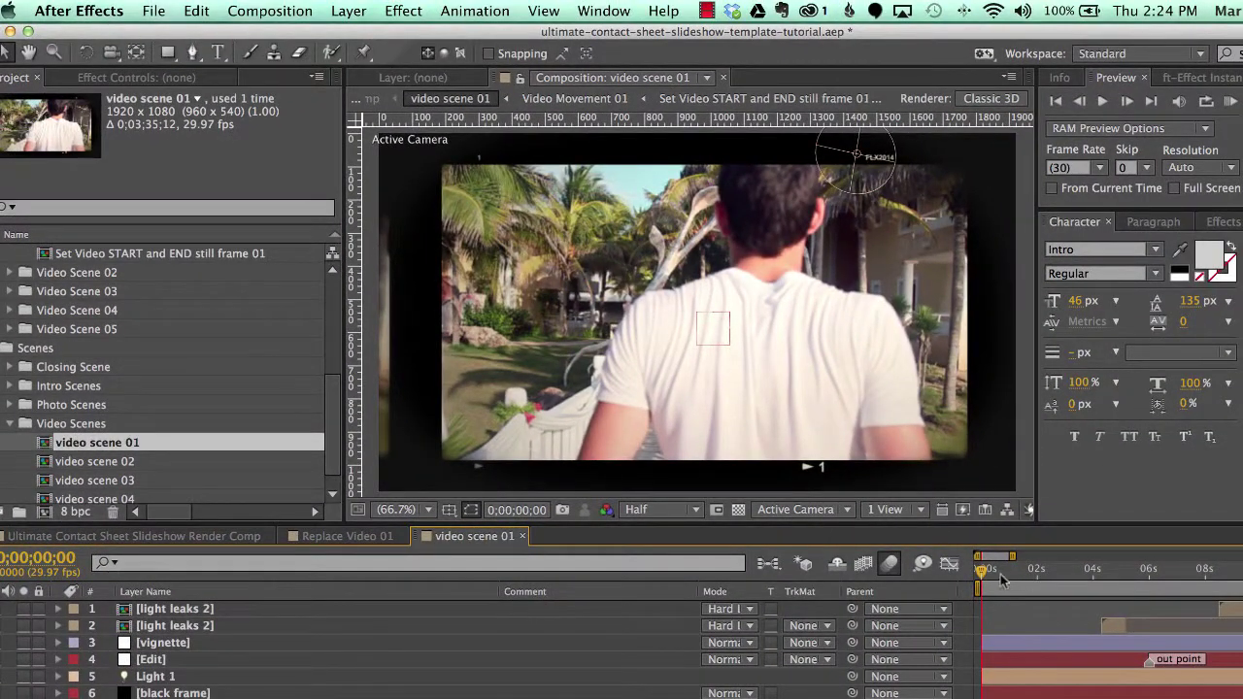
pyautogui.moveTo(1003, 575); pyautogui.dragTo(1144, 577)
pyautogui.click(1123, 668)
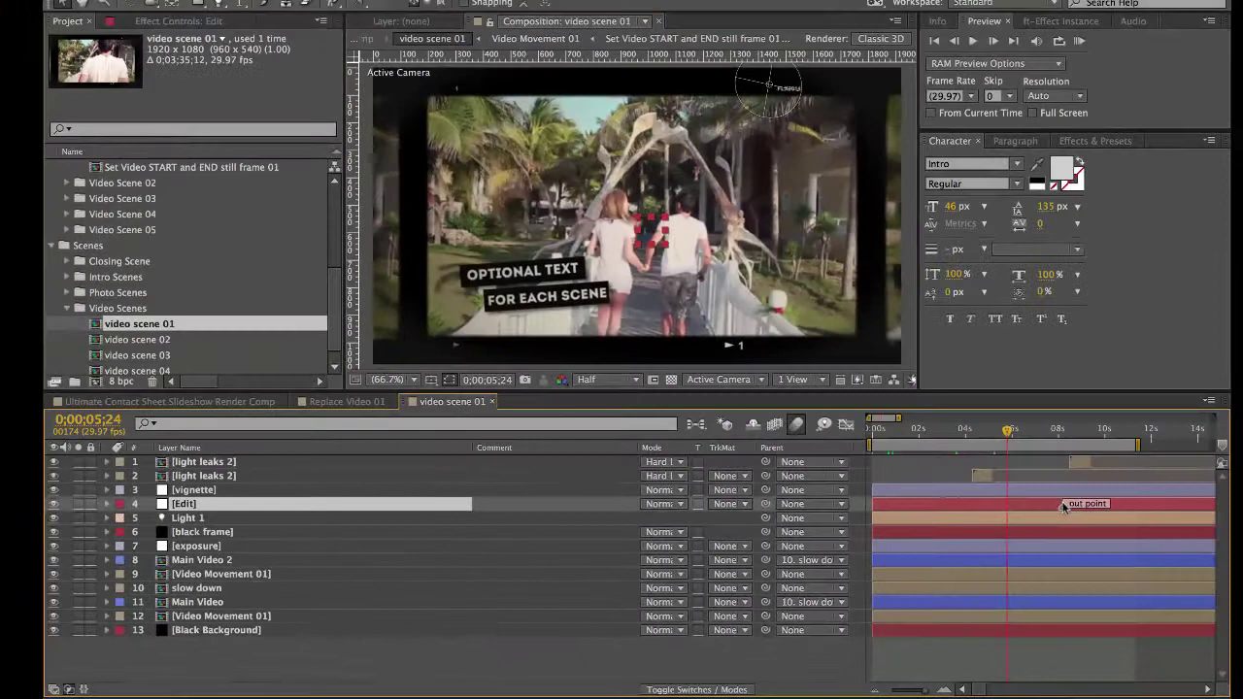
pyautogui.click(1053, 429)
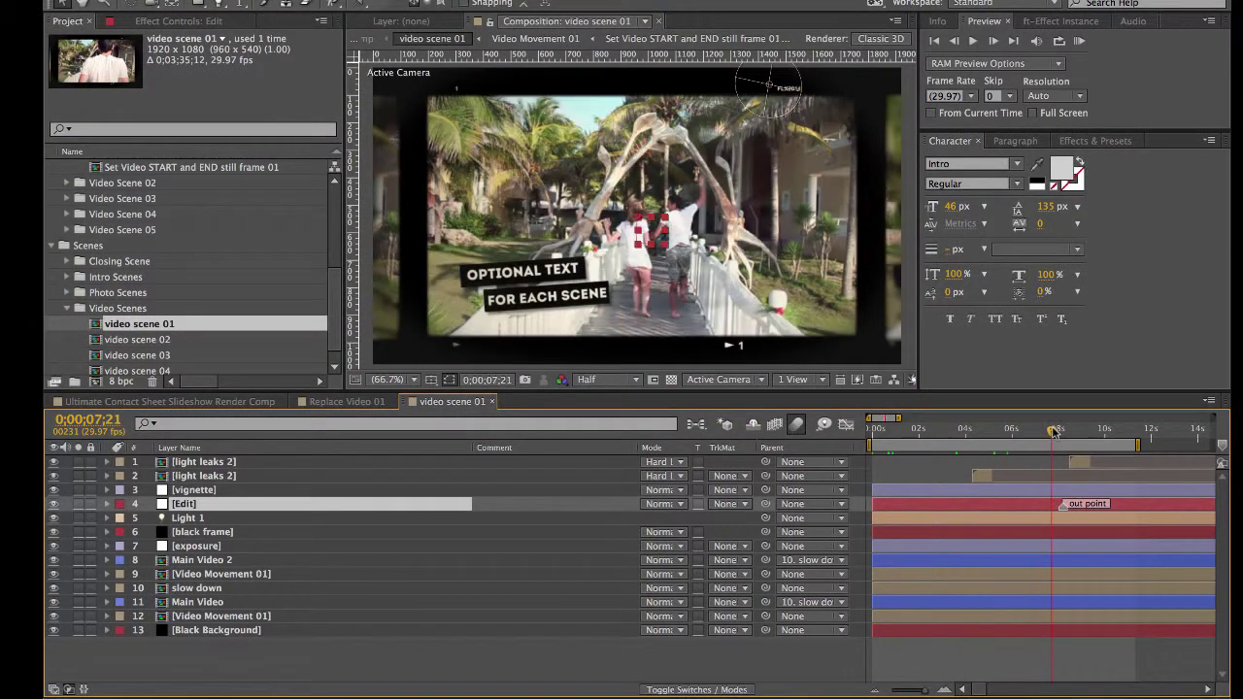
pyautogui.moveTo(1054, 432); pyautogui.dragTo(1072, 431)
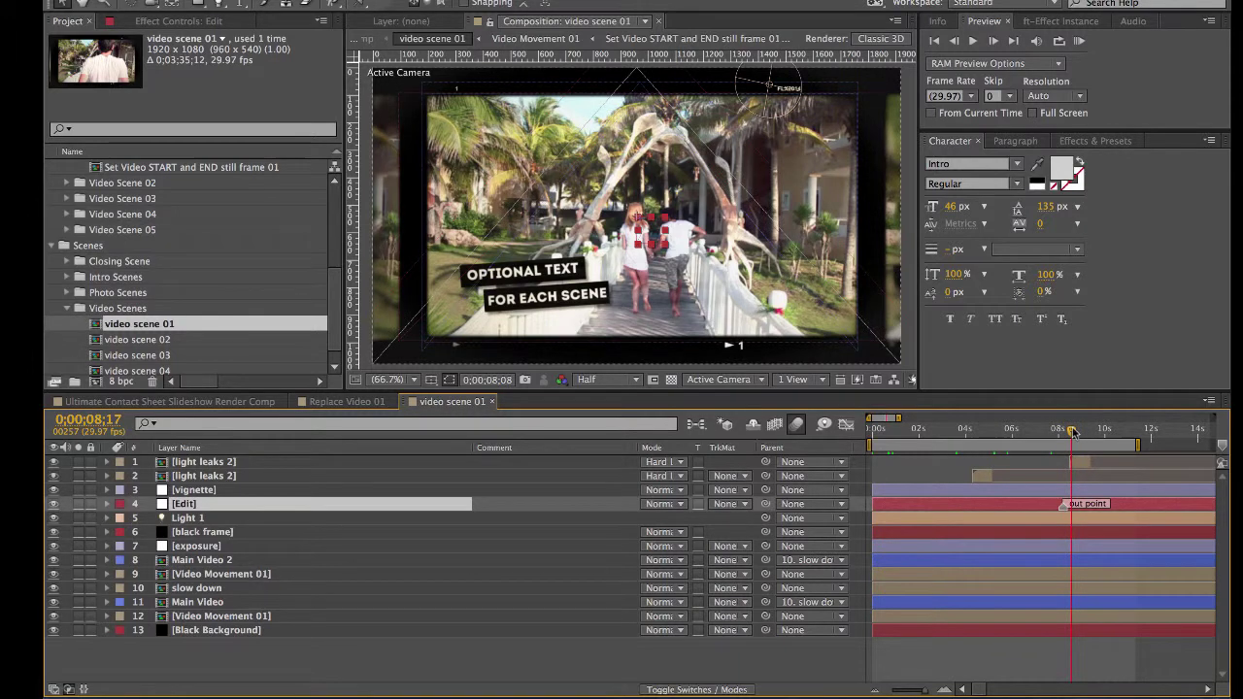
pyautogui.click(1087, 431)
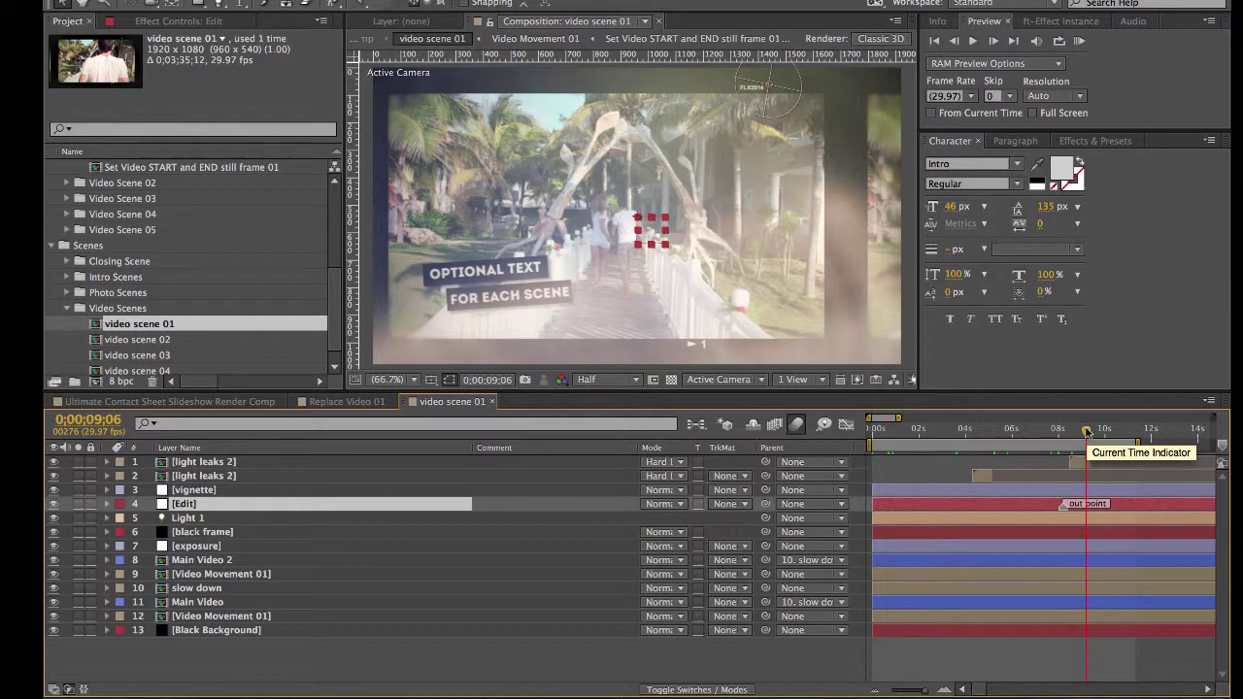
pyautogui.click(1105, 431)
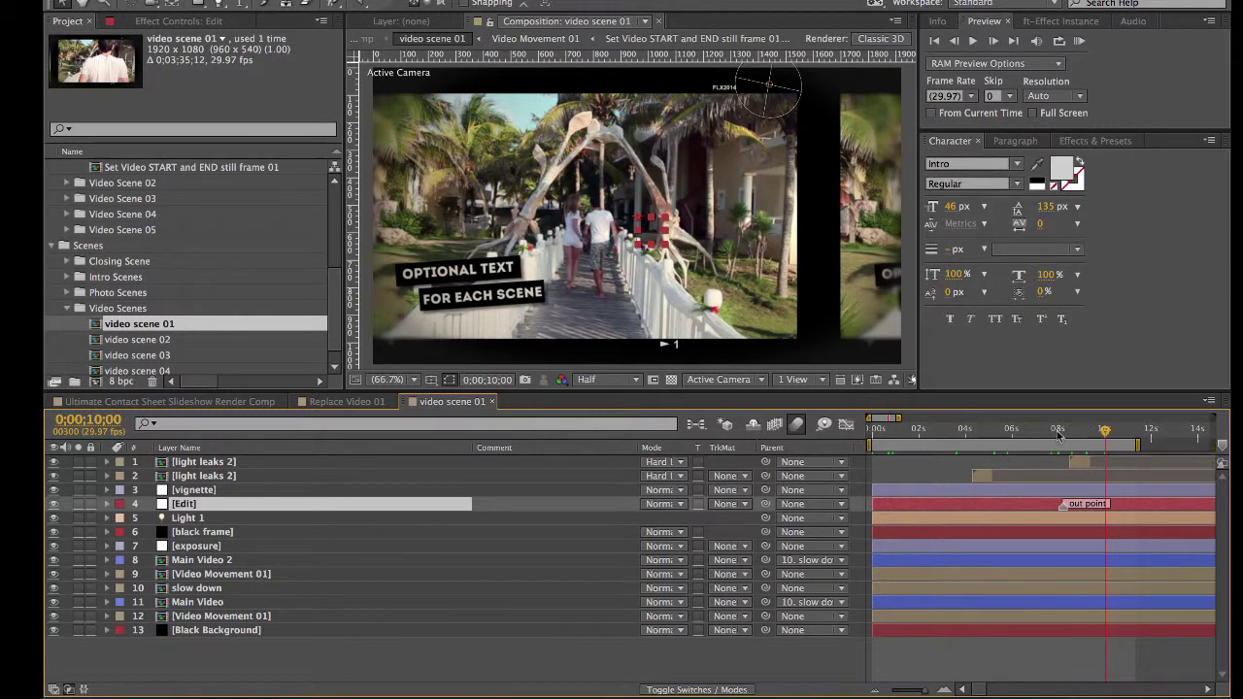
pyautogui.moveTo(1059, 437); pyautogui.dragTo(1100, 437)
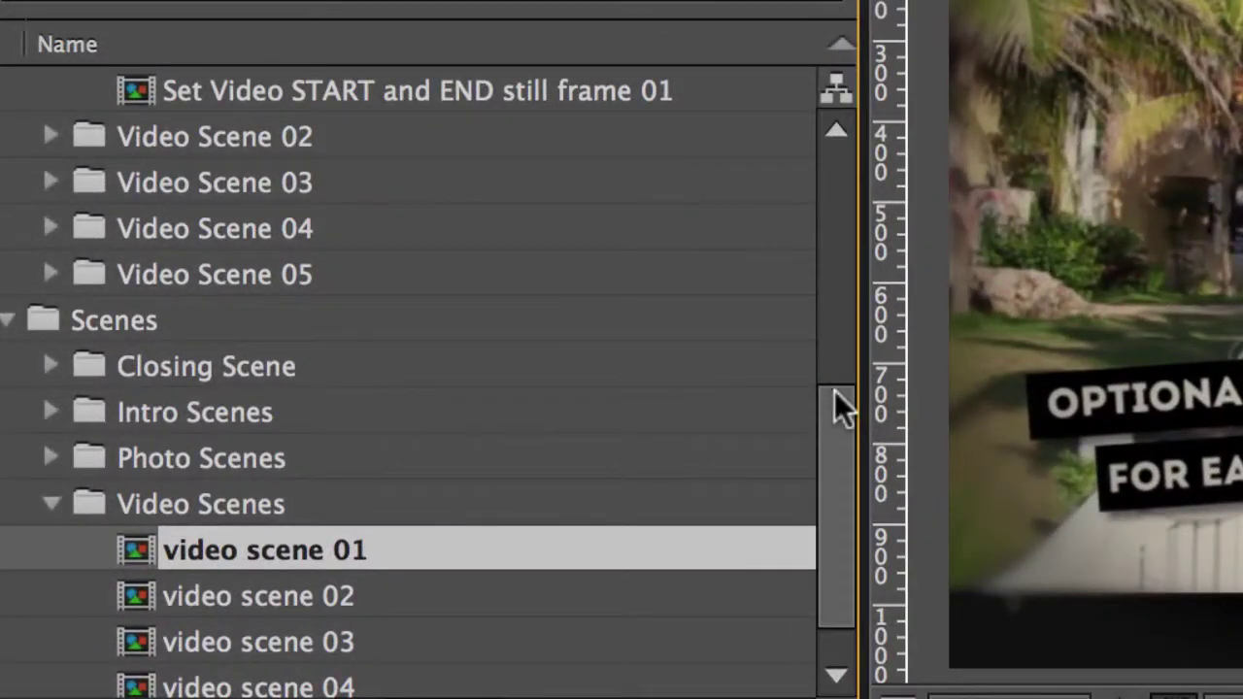
pyautogui.moveTo(834, 390); pyautogui.dragTo(802, 344)
pyautogui.click(102, 194)
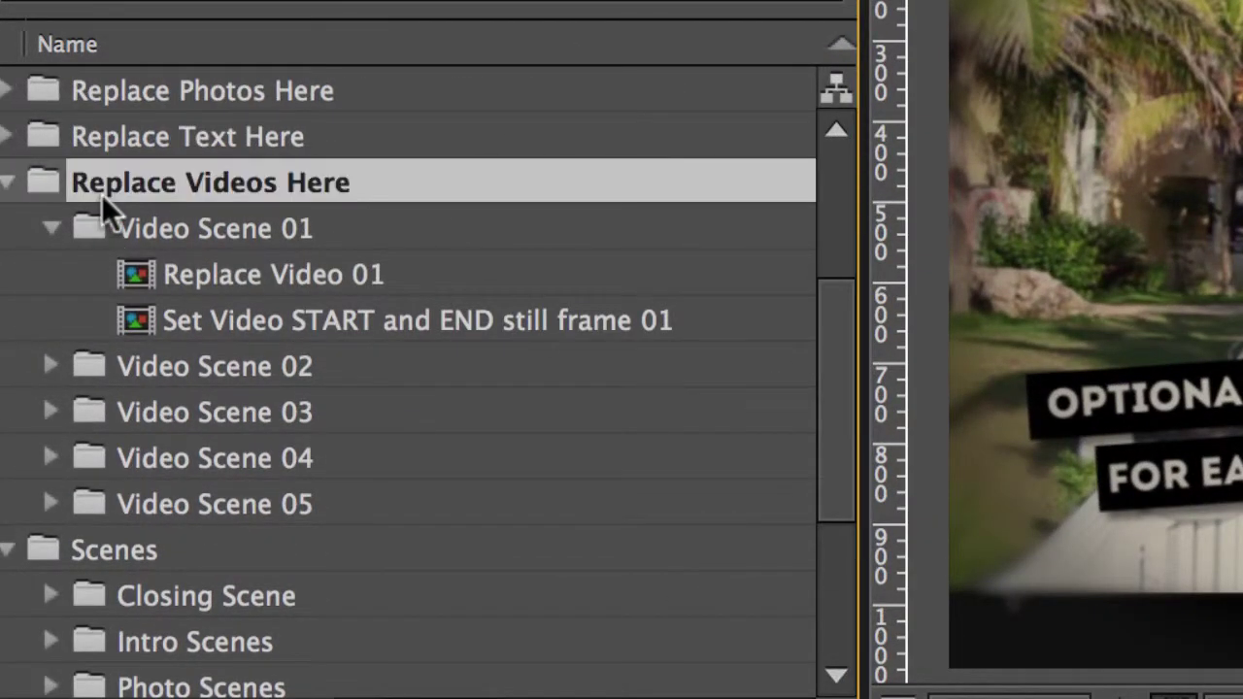
pyautogui.click(227, 233)
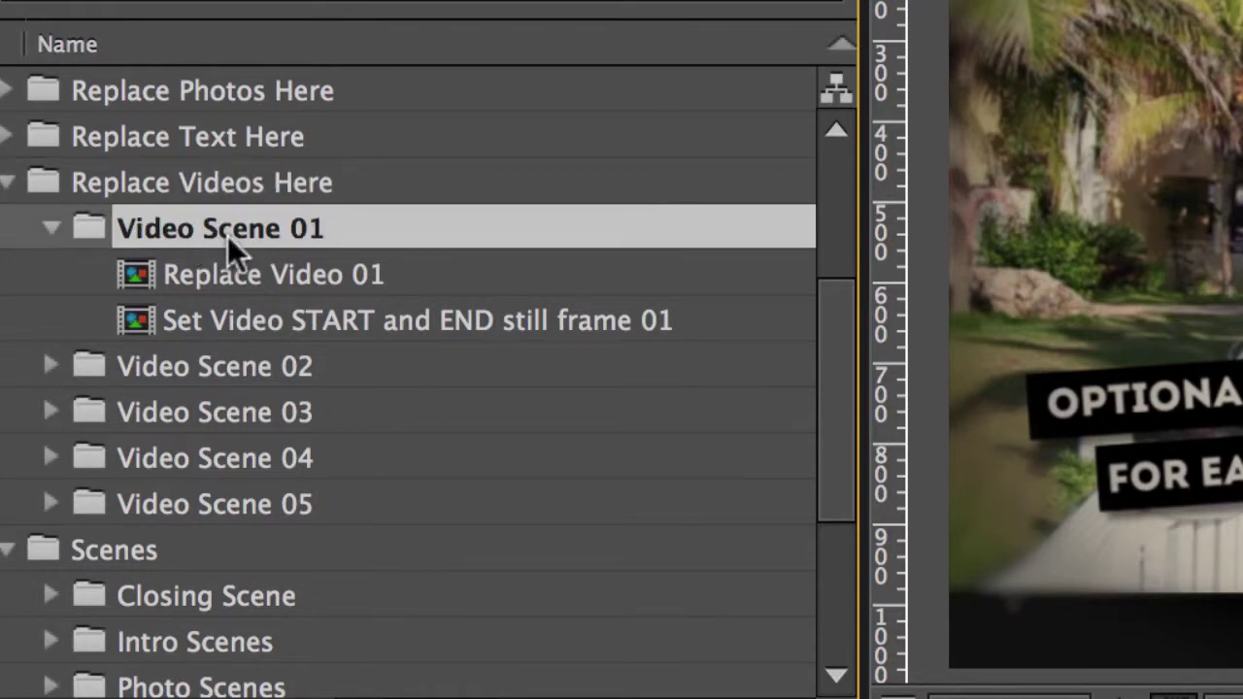
pyautogui.click(285, 318)
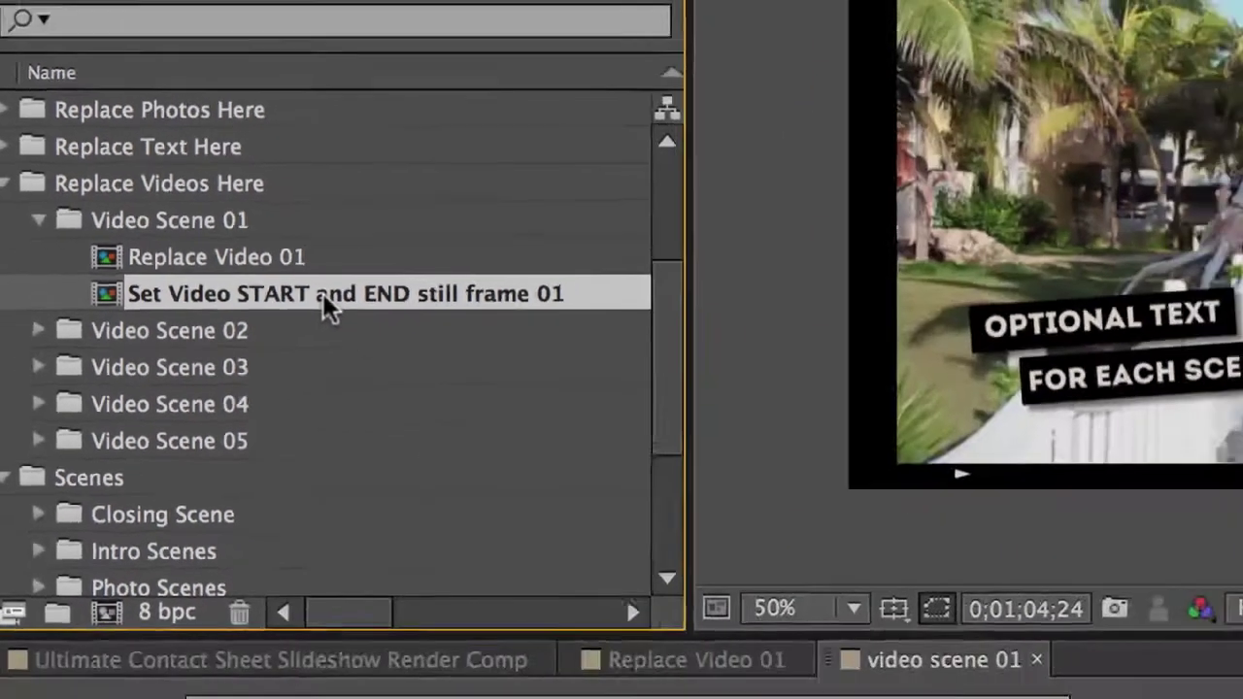
# Step: In the Set Video START and END still frame 01 comp, scrub Video END FRAME's Time Remap value toward 0;00;06;00
pyautogui.doubleClick(406, 321)
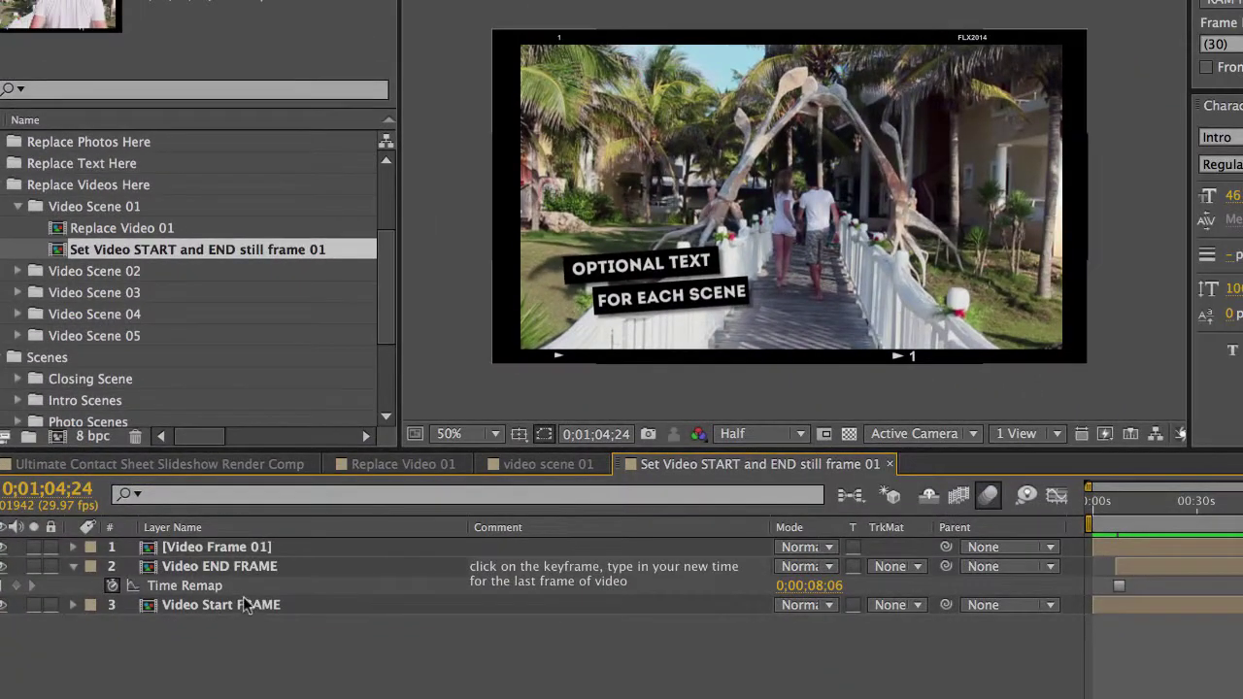
pyautogui.click(201, 568)
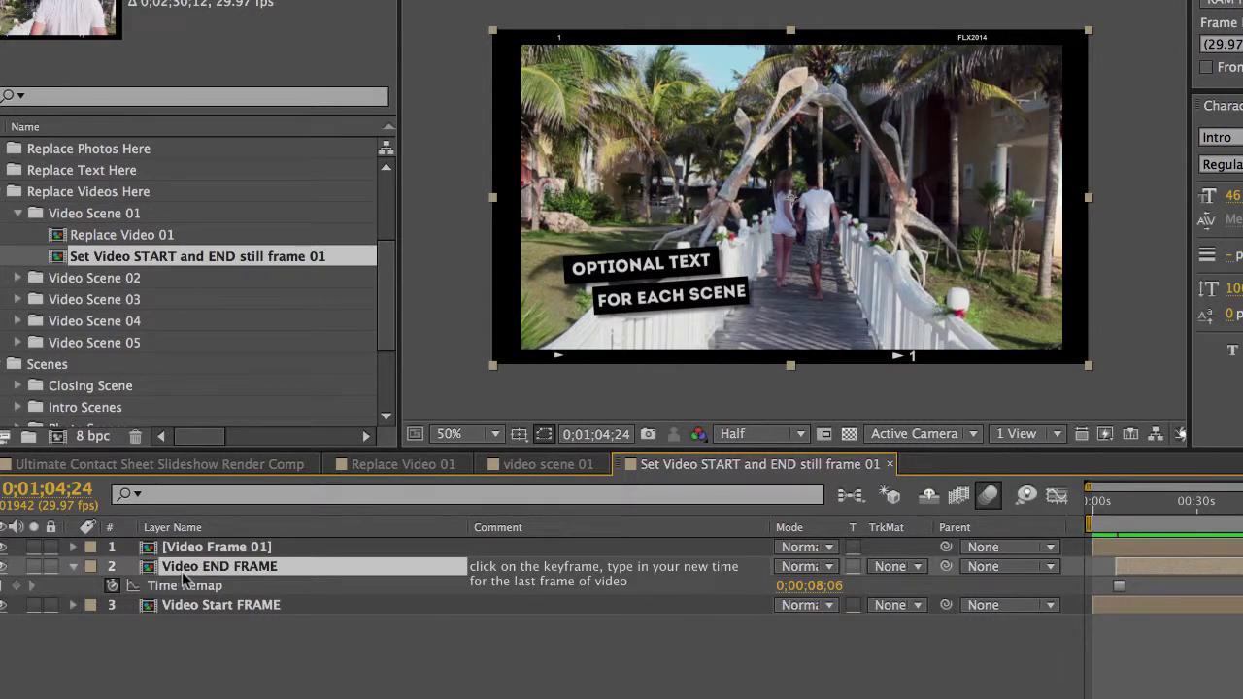
pyautogui.click(202, 589)
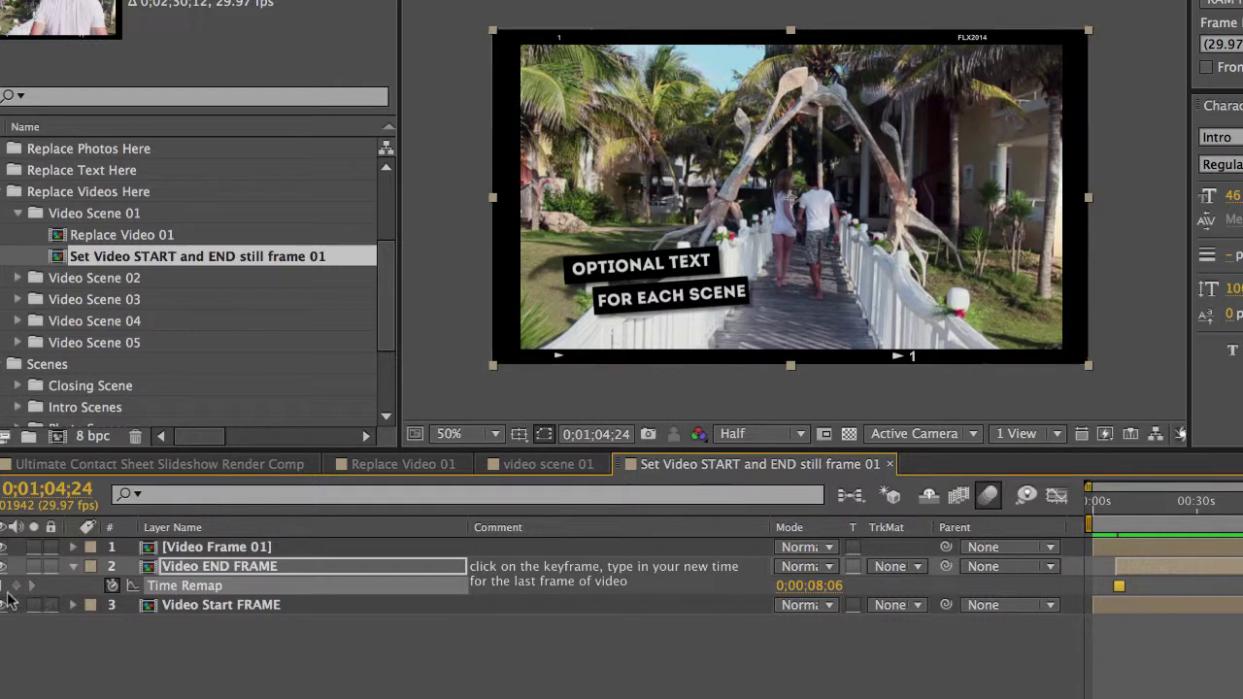
pyautogui.click(3, 586)
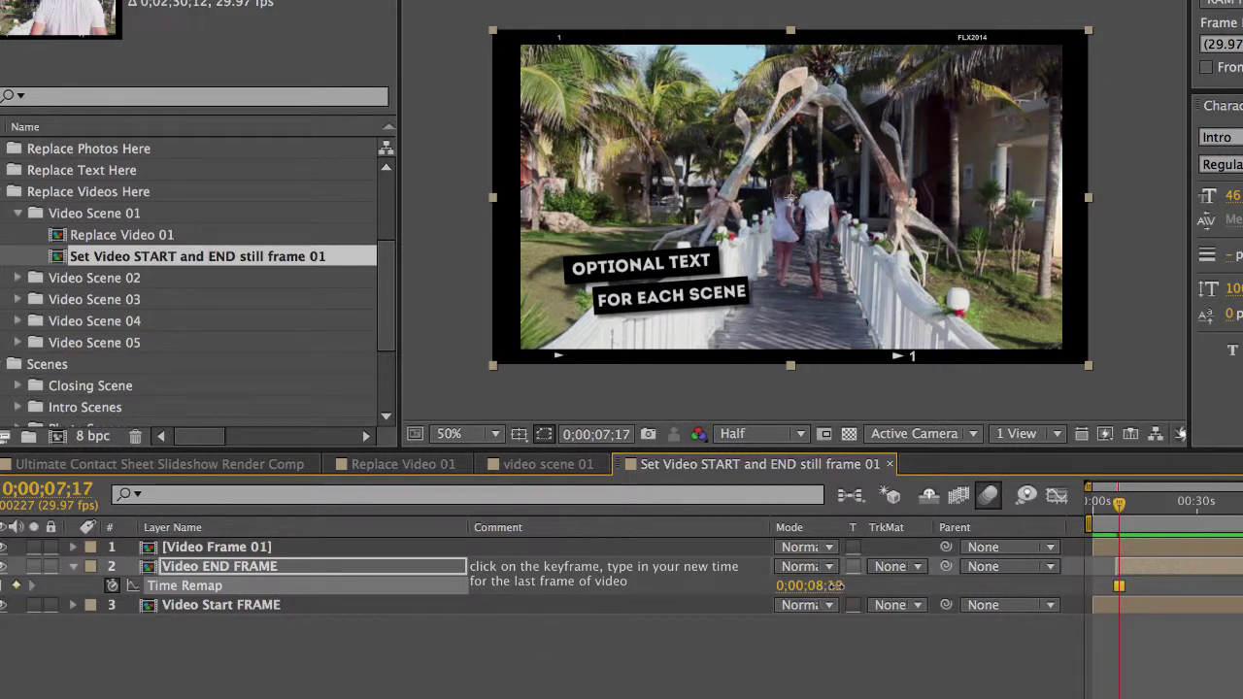
pyautogui.moveTo(837, 585); pyautogui.dragTo(750, 590)
# Step: At the comp's first frame, set Video Start FRAME's Time Remap keyframe to 0:00:01:06
pyautogui.click(1096, 505)
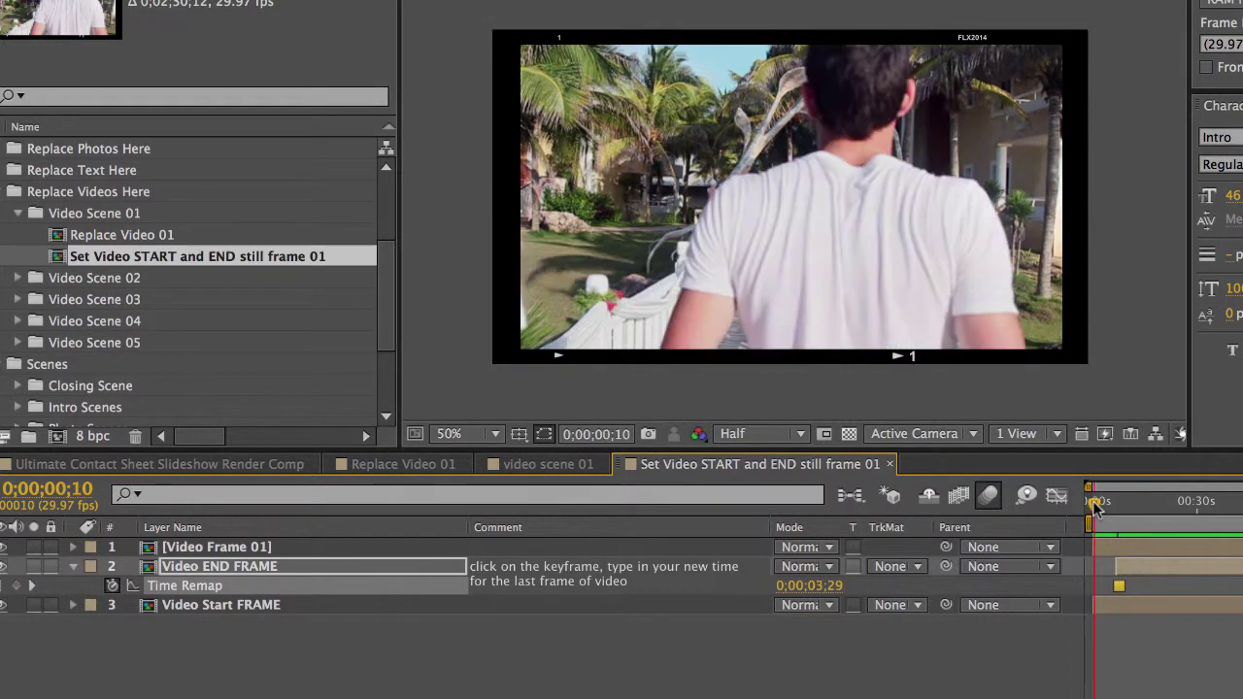
pyautogui.click(1092, 505)
pyautogui.click(204, 605)
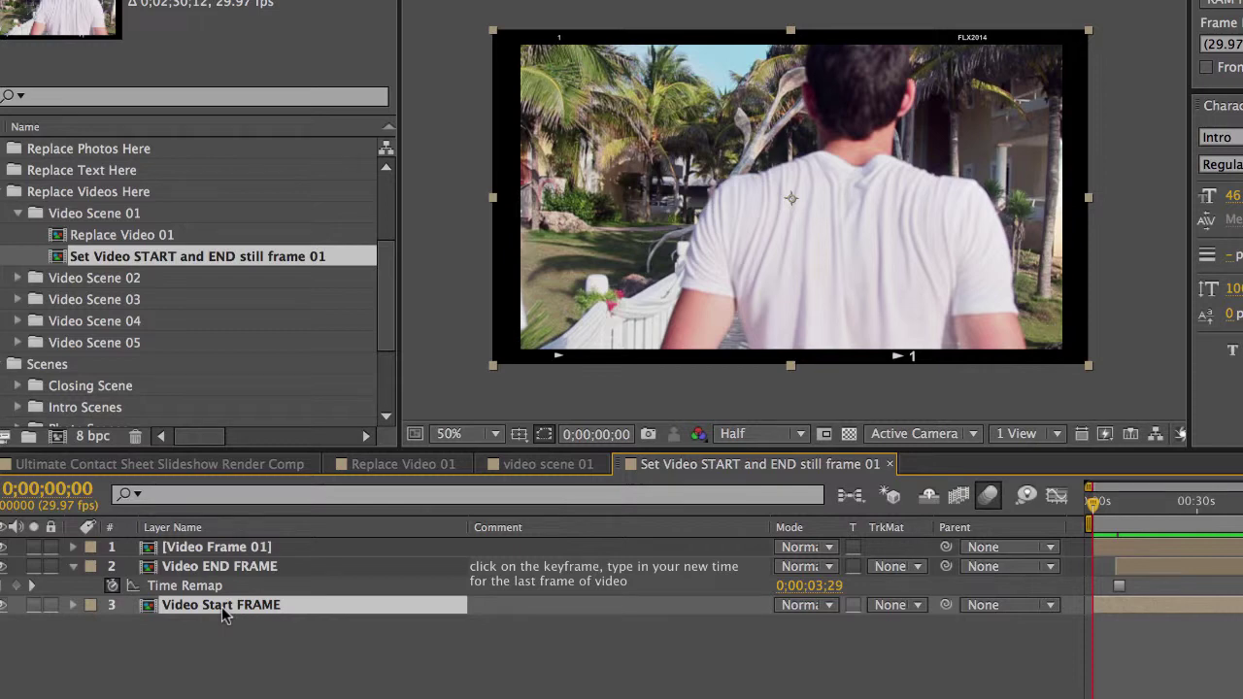
pyautogui.press('super+alt+t')
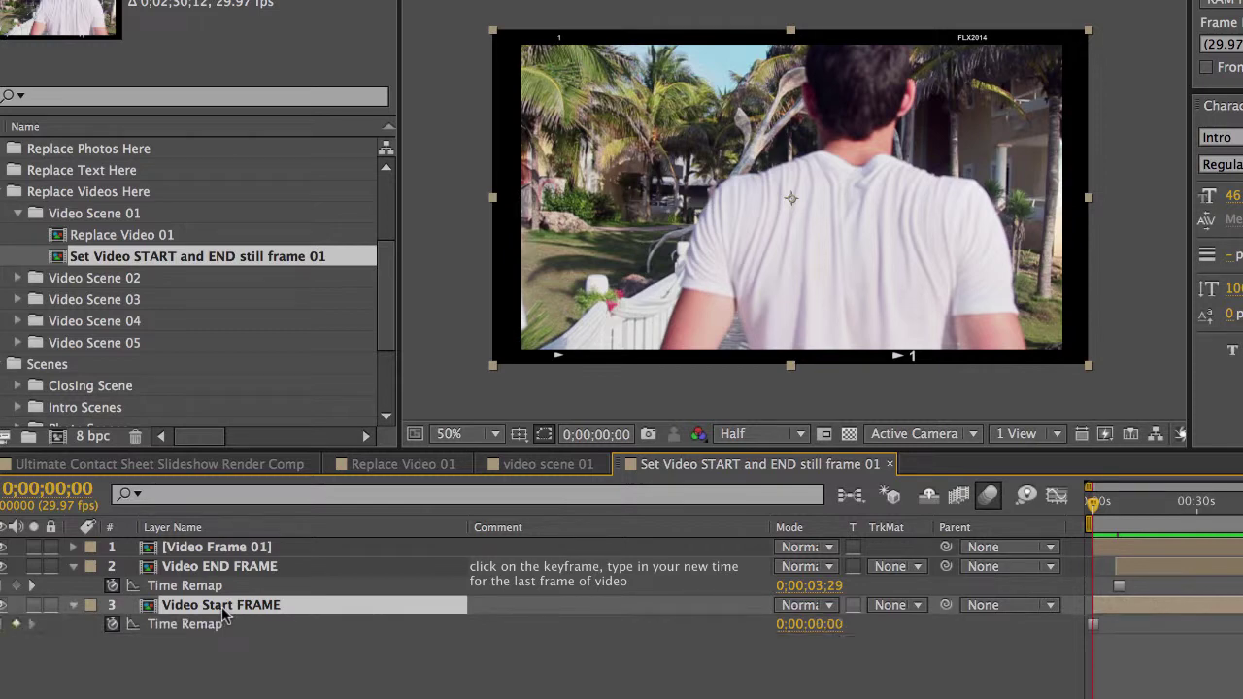
pyautogui.click(185, 627)
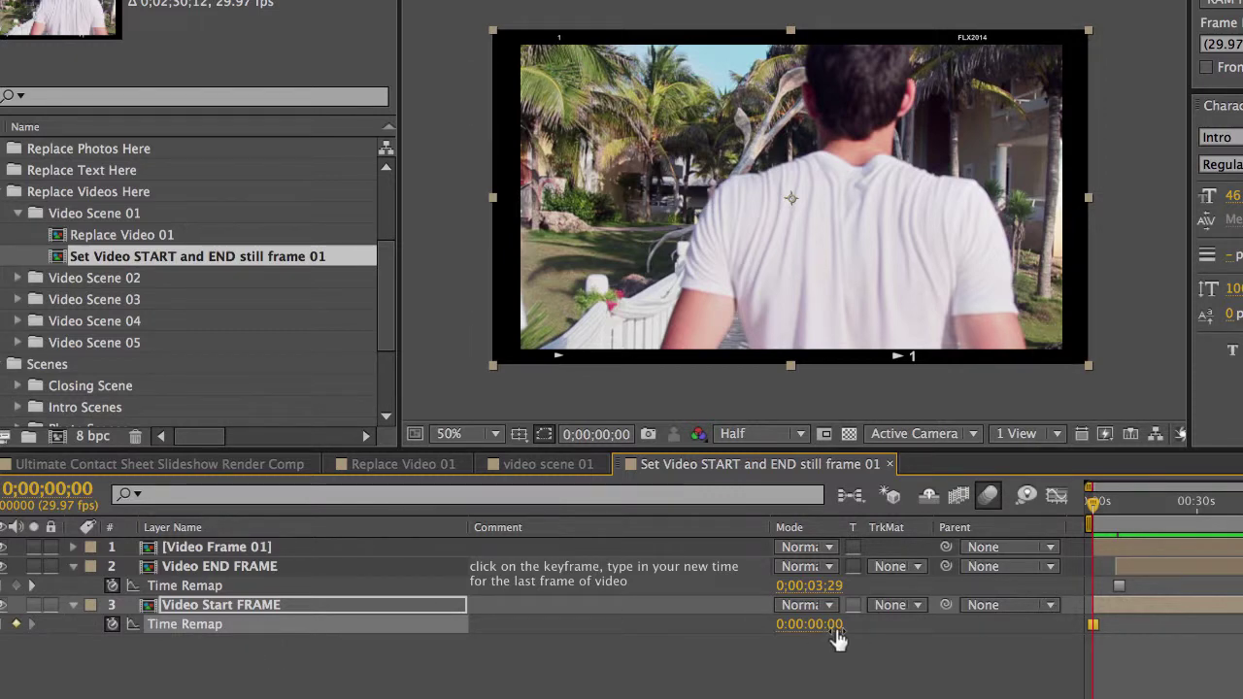
pyautogui.moveTo(780, 628); pyautogui.dragTo(830, 627)
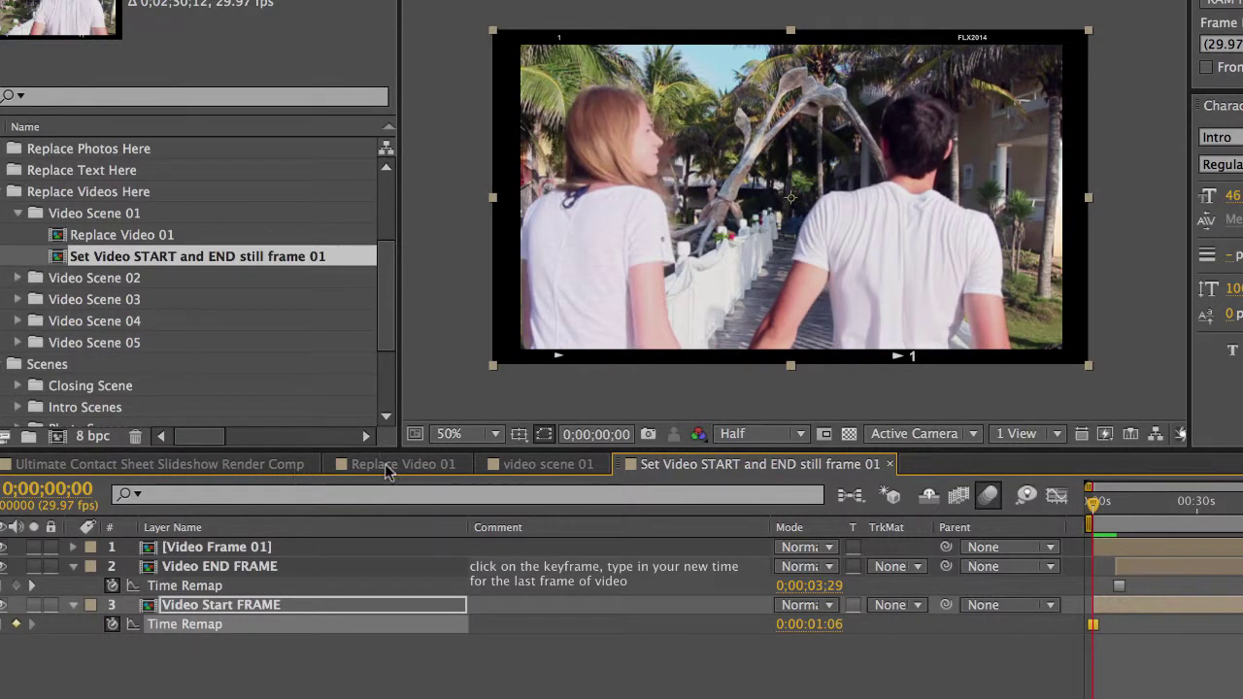
# Step: In video scene 01, drag the [Edit] layer's out point slightly left and check the frames around it
pyautogui.click(546, 465)
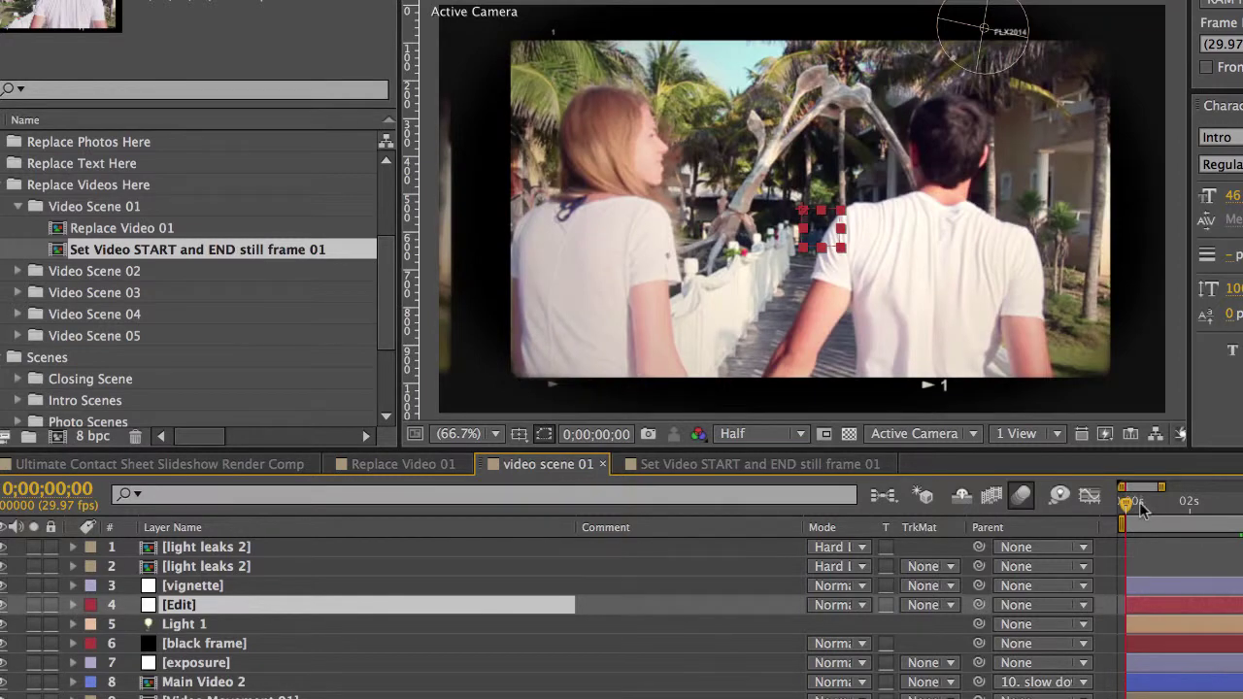
pyautogui.moveTo(1143, 507); pyautogui.dragTo(1214, 509)
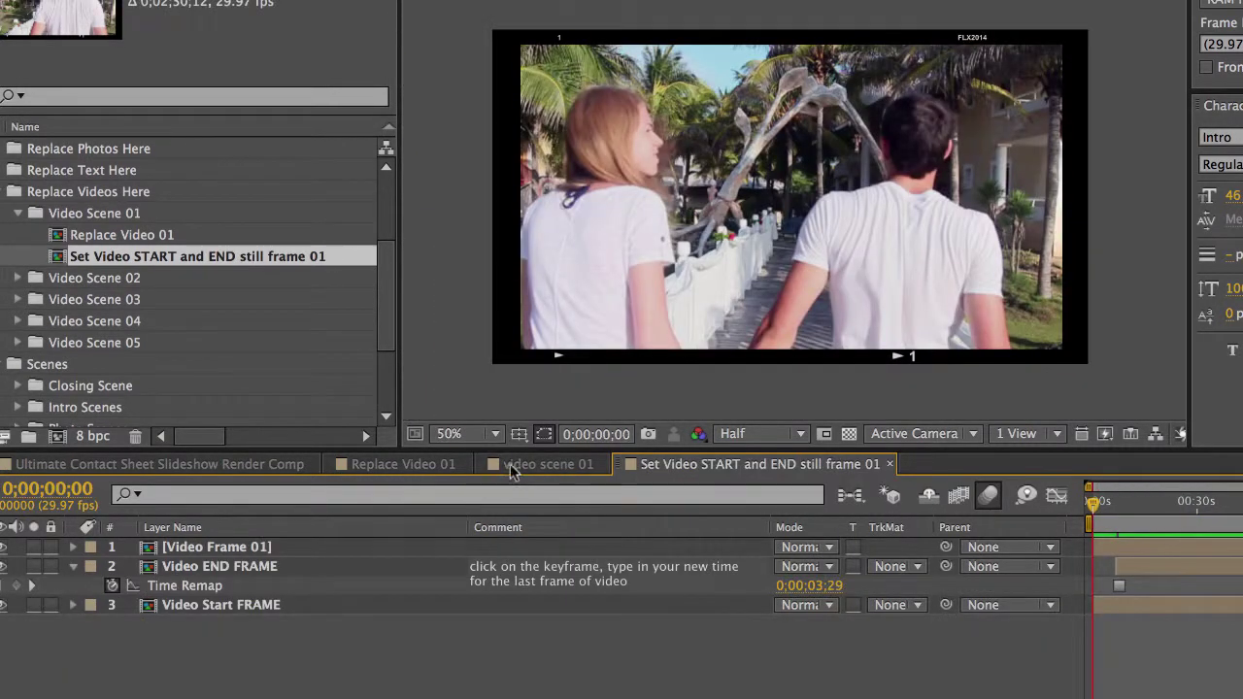
pyautogui.click(514, 466)
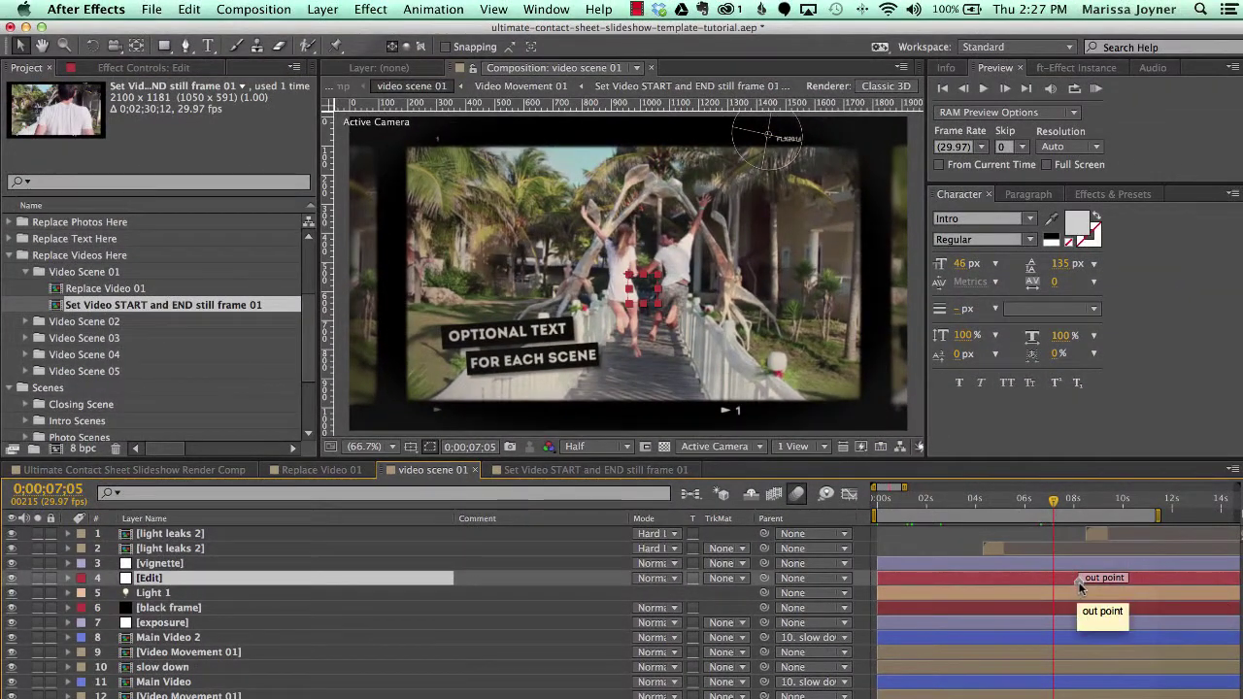
pyautogui.moveTo(1078, 581); pyautogui.dragTo(1054, 590)
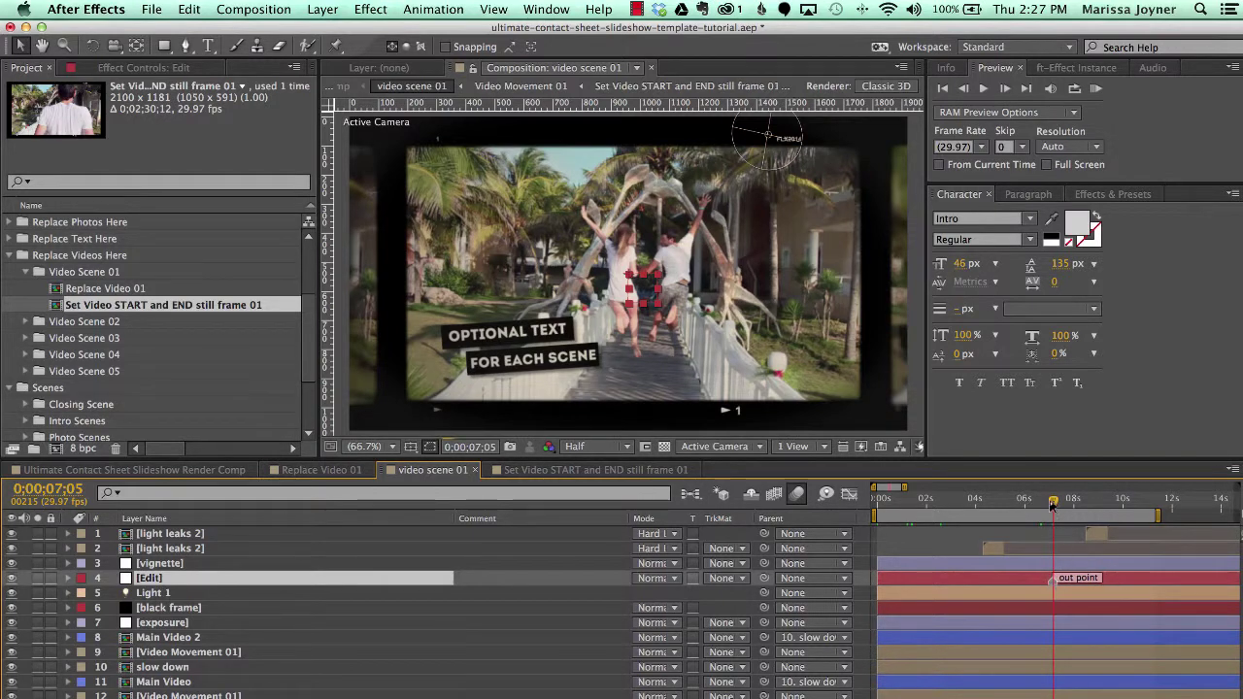
pyautogui.moveTo(1053, 502); pyautogui.dragTo(1082, 505)
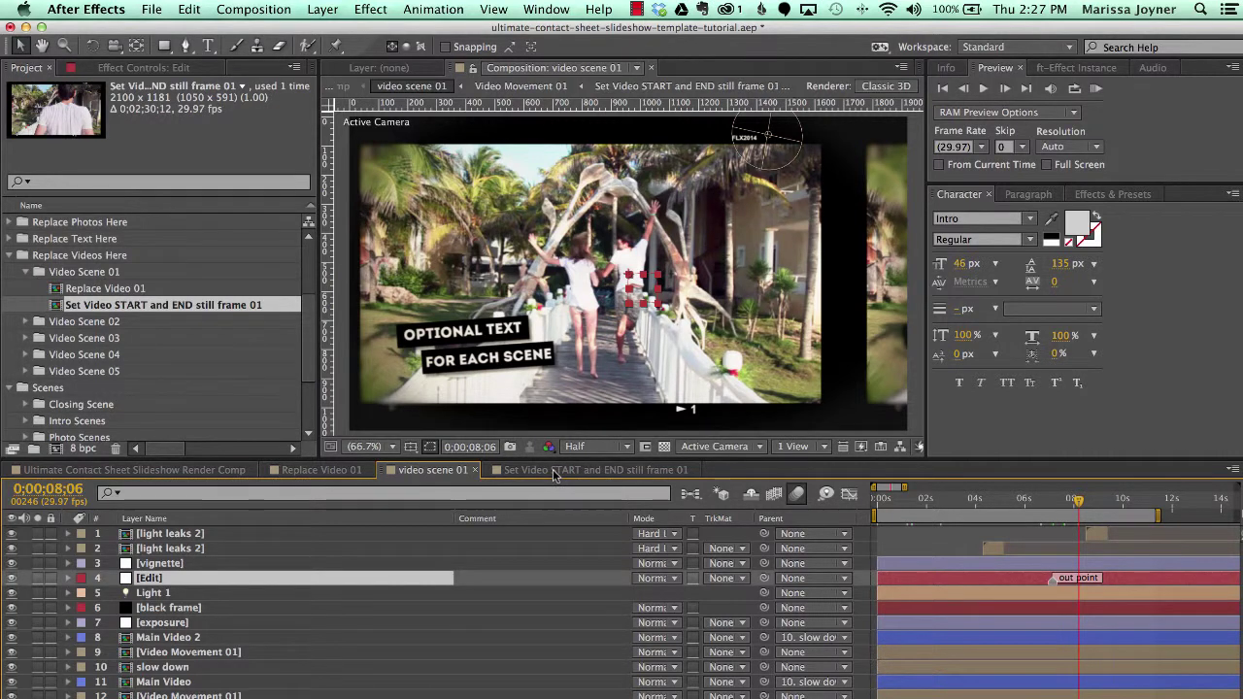
# Step: Retime Video END FRAME's Time Remap keyframe to 0;00;05;20, then go back to video scene 01
pyautogui.click(554, 472)
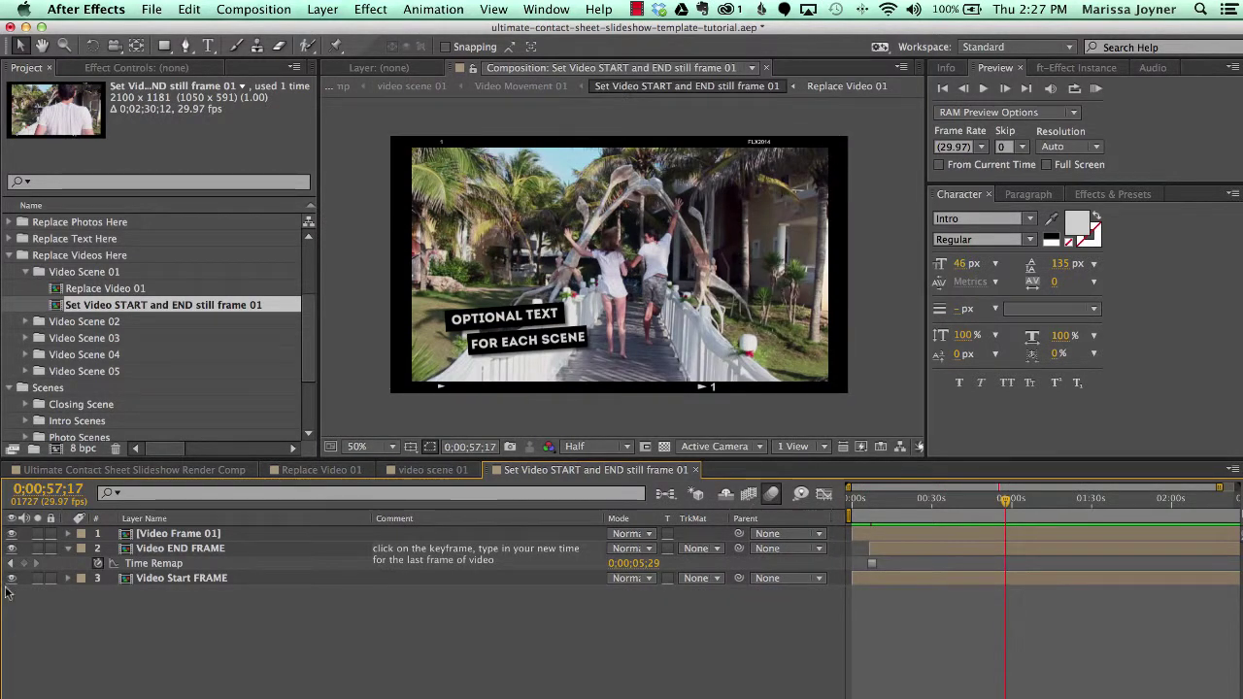
pyautogui.click(173, 555)
pyautogui.click(11, 564)
pyautogui.click(872, 564)
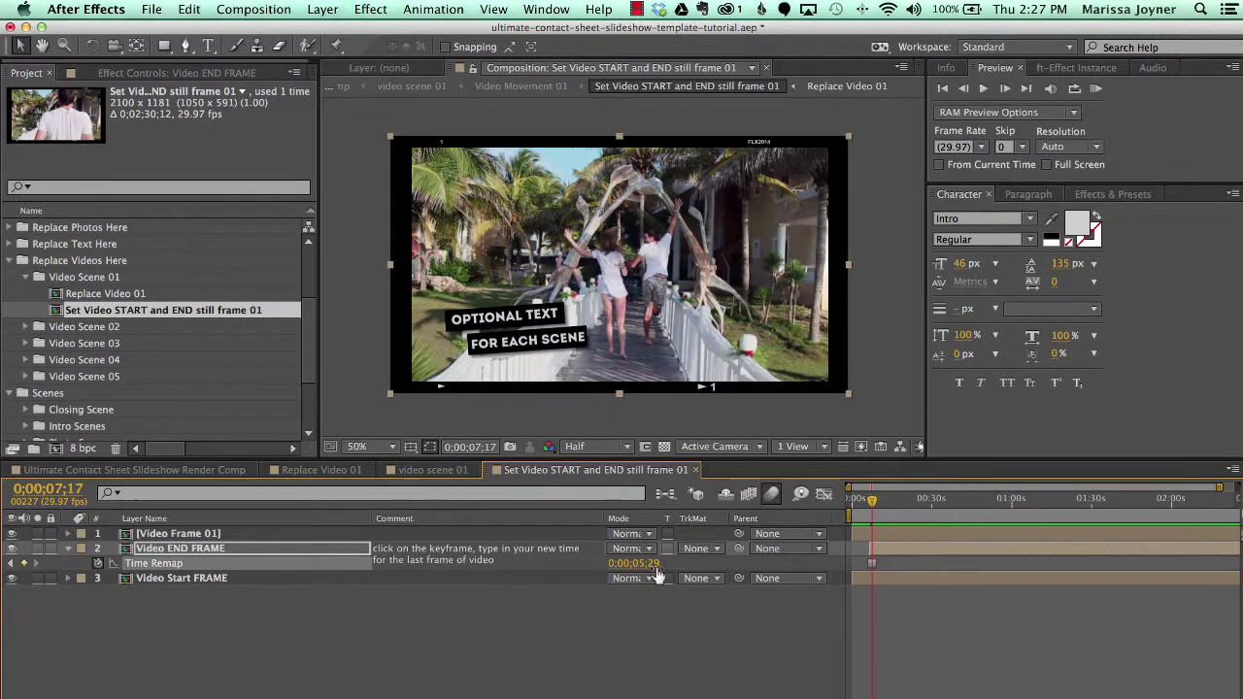
pyautogui.moveTo(649, 564)
pyautogui.mouseDown()
pyautogui.moveTo(666, 565)
pyautogui.moveTo(655, 565)
pyautogui.mouseUp()
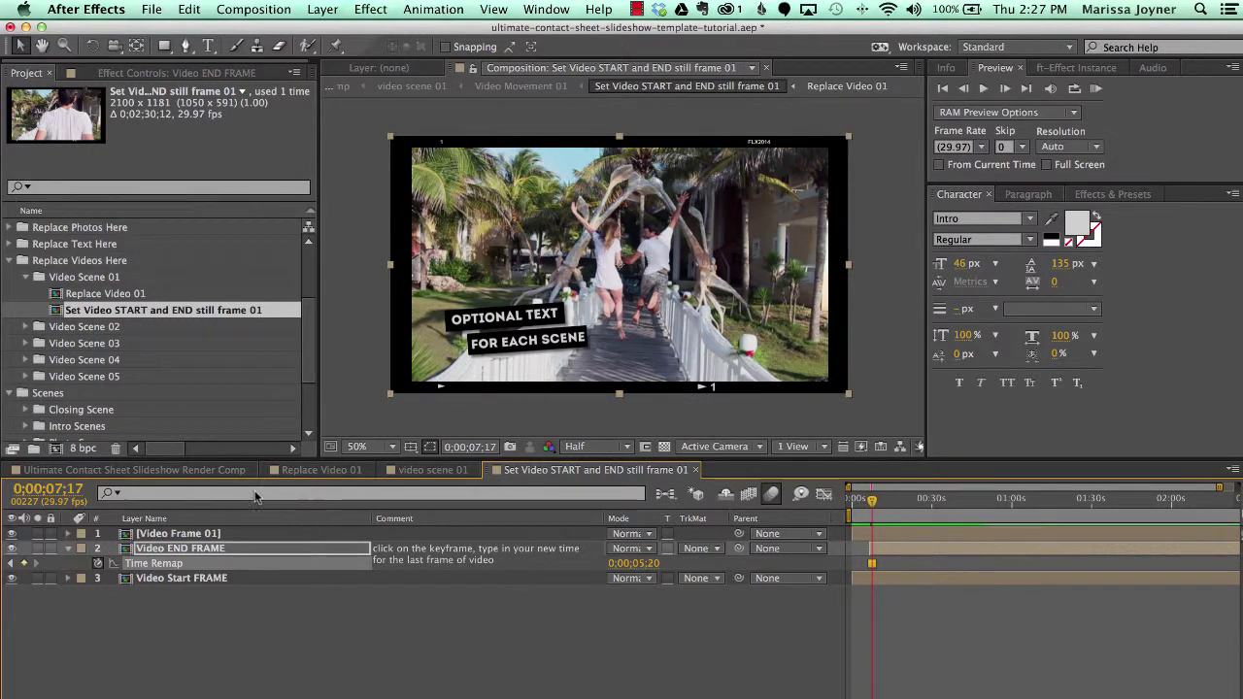
pyautogui.click(432, 470)
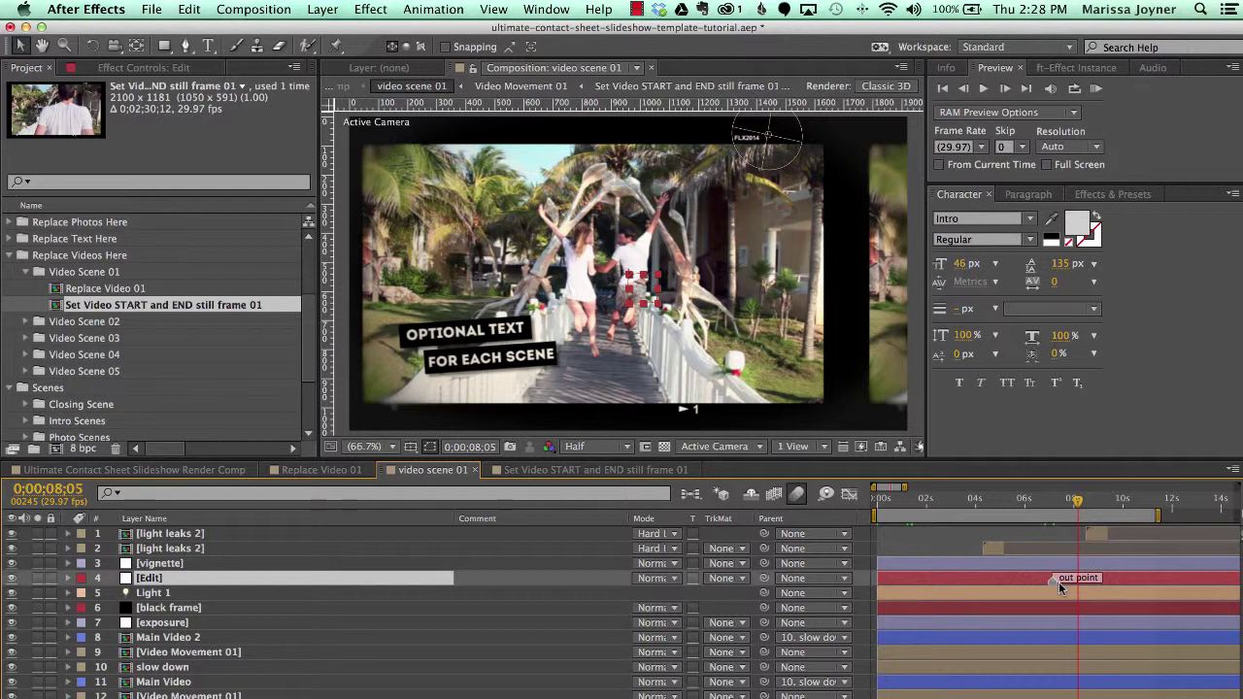
# Step: In the Ultimate Contact Sheet Slideshow Render Comp, scroll down and select layer 55, video scene 01
pyautogui.click(165, 469)
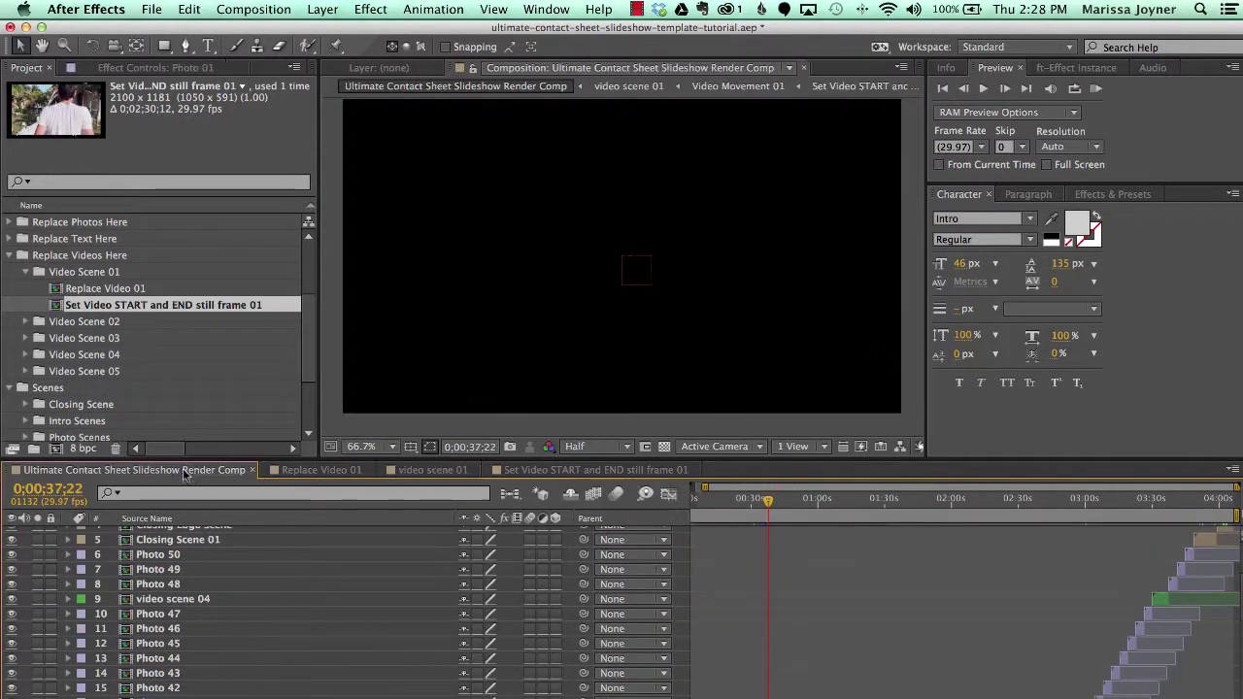
pyautogui.click(203, 598)
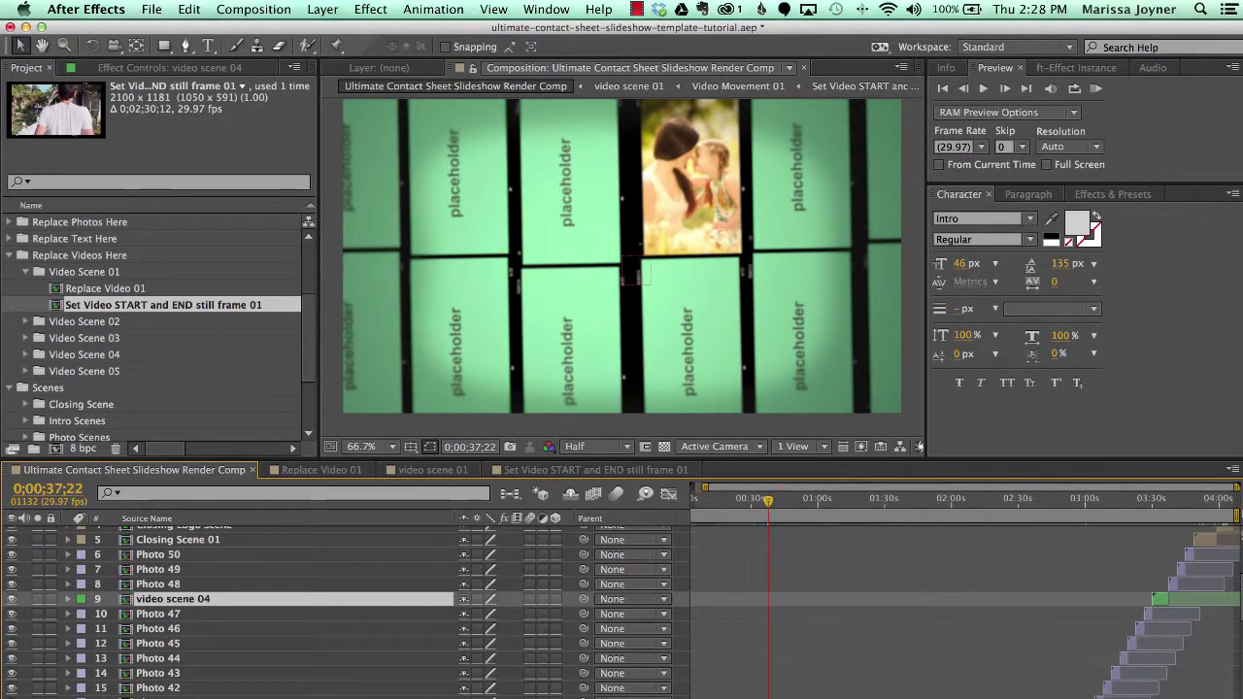
pyautogui.scroll(-15, 291, 611)
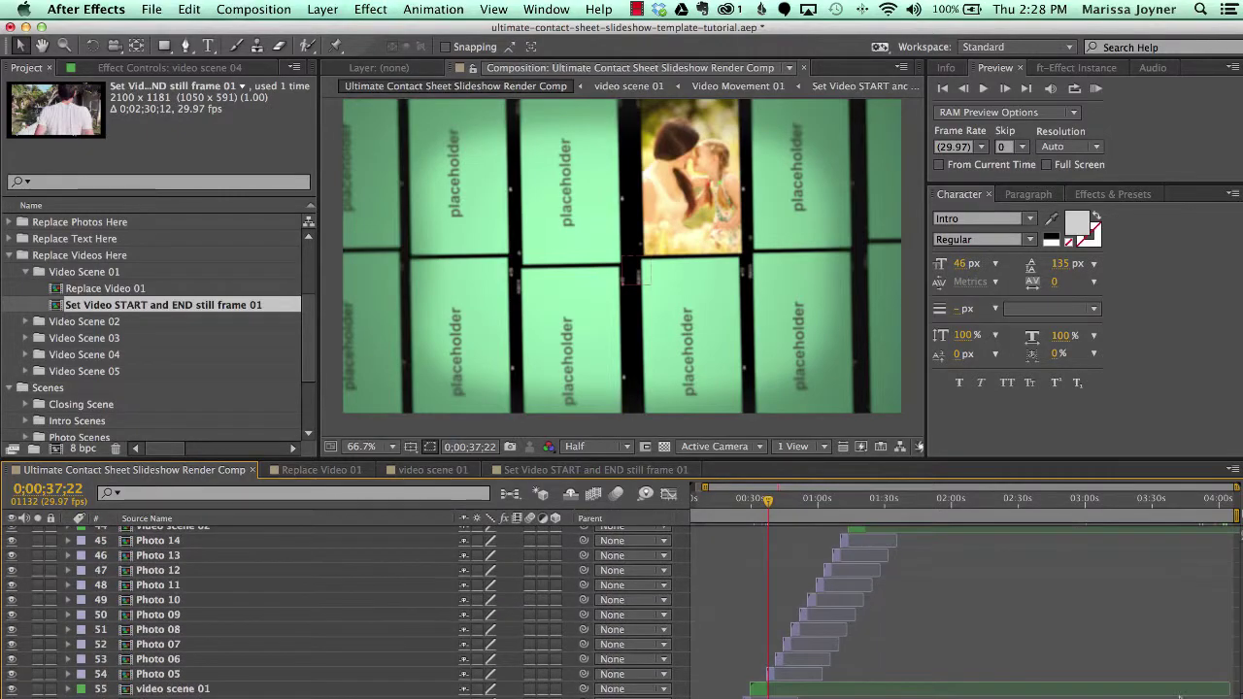
pyautogui.click(210, 689)
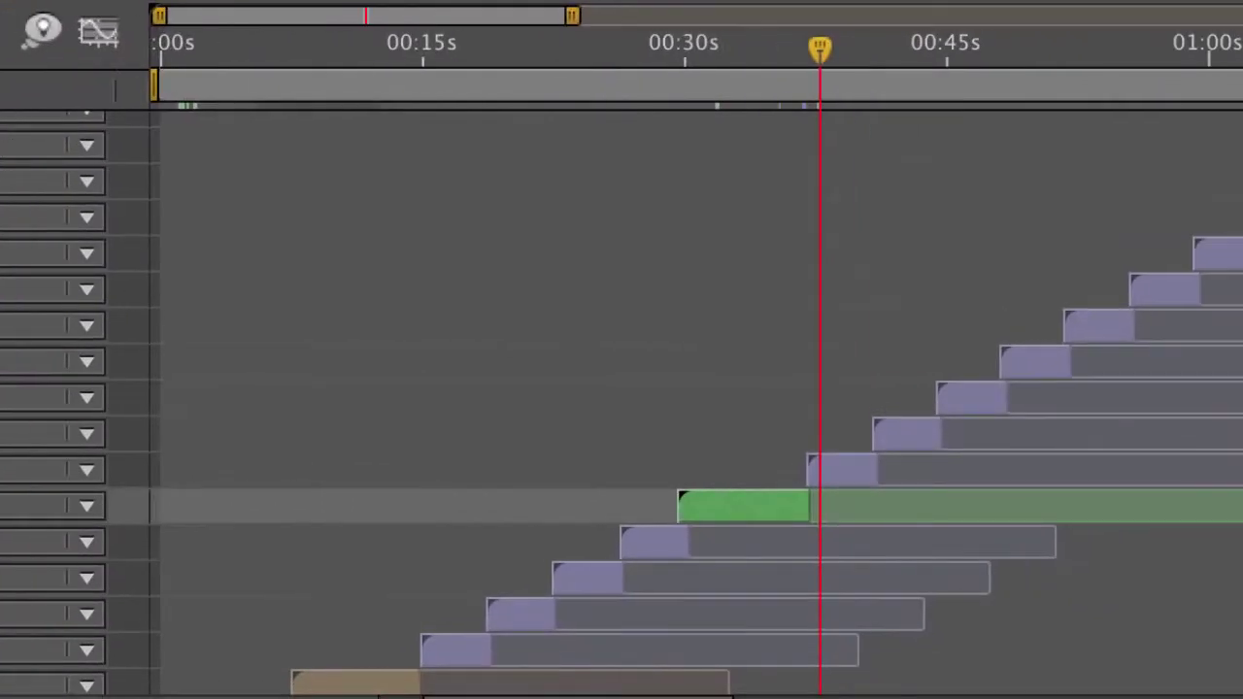
# Step: Extend video scene 01's out point and slide Photo 05 later to start where the video ends
pyautogui.hscroll(10, 497, 544)
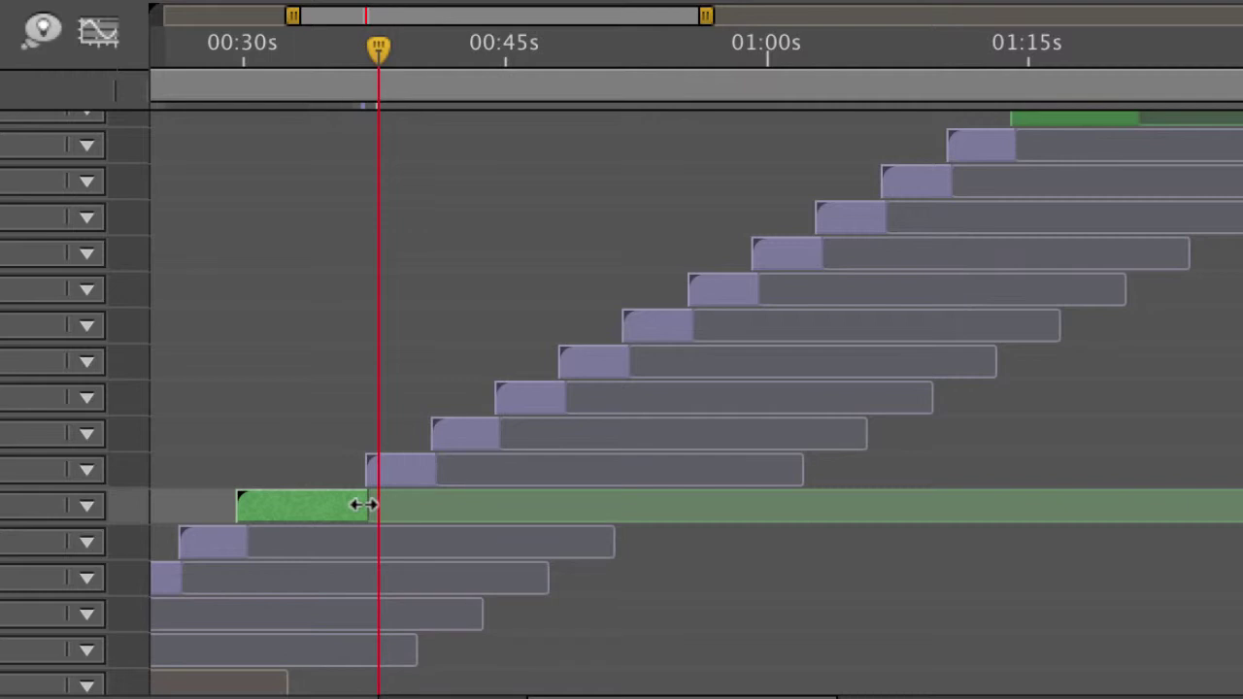
pyautogui.moveTo(363, 504); pyautogui.dragTo(444, 513)
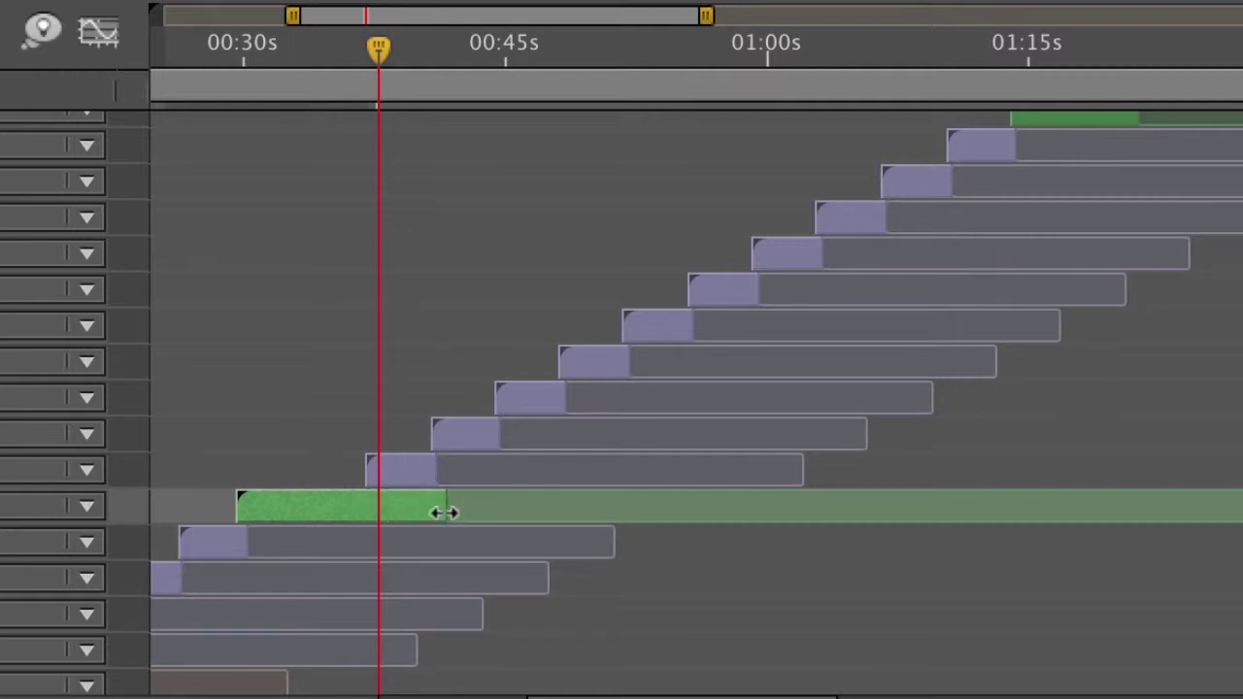
pyautogui.click(398, 479)
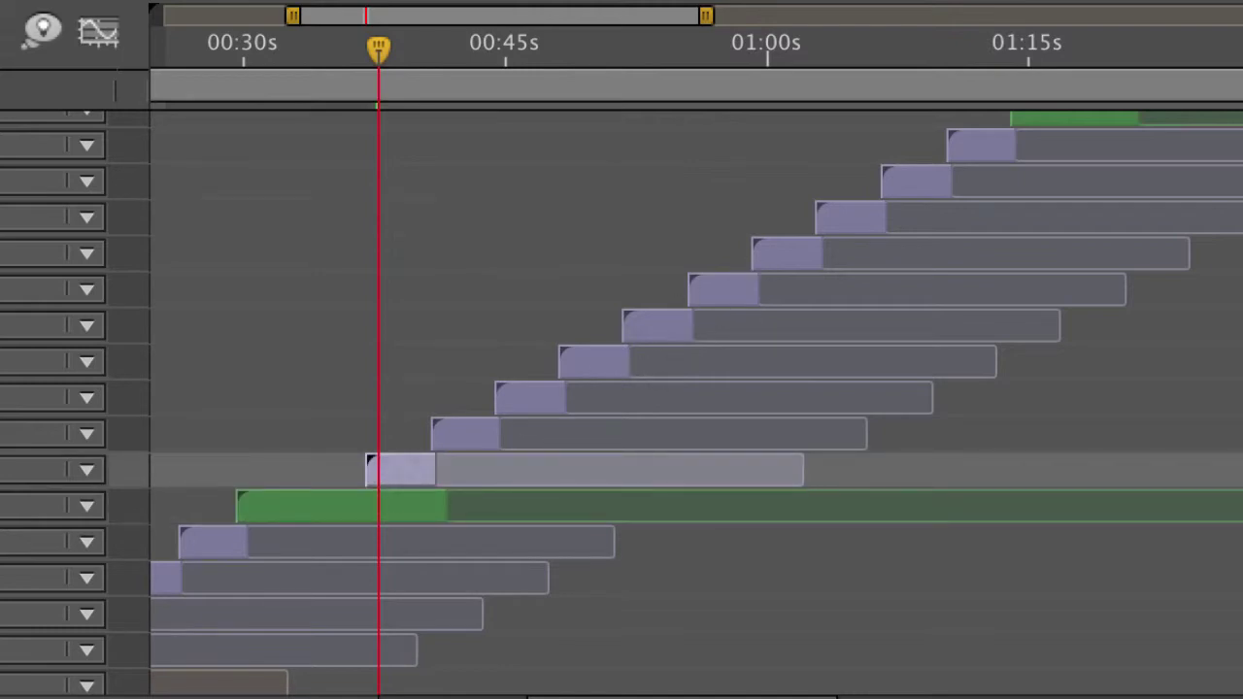
pyautogui.moveTo(451, 472)
pyautogui.mouseDown()
pyautogui.moveTo(436, 475)
pyautogui.moveTo(472, 476)
pyautogui.mouseUp()
# Step: Scrub around 0:39 to check the video-to-photo transition and reselect video scene 01
pyautogui.moveTo(395, 58); pyautogui.dragTo(415, 66)
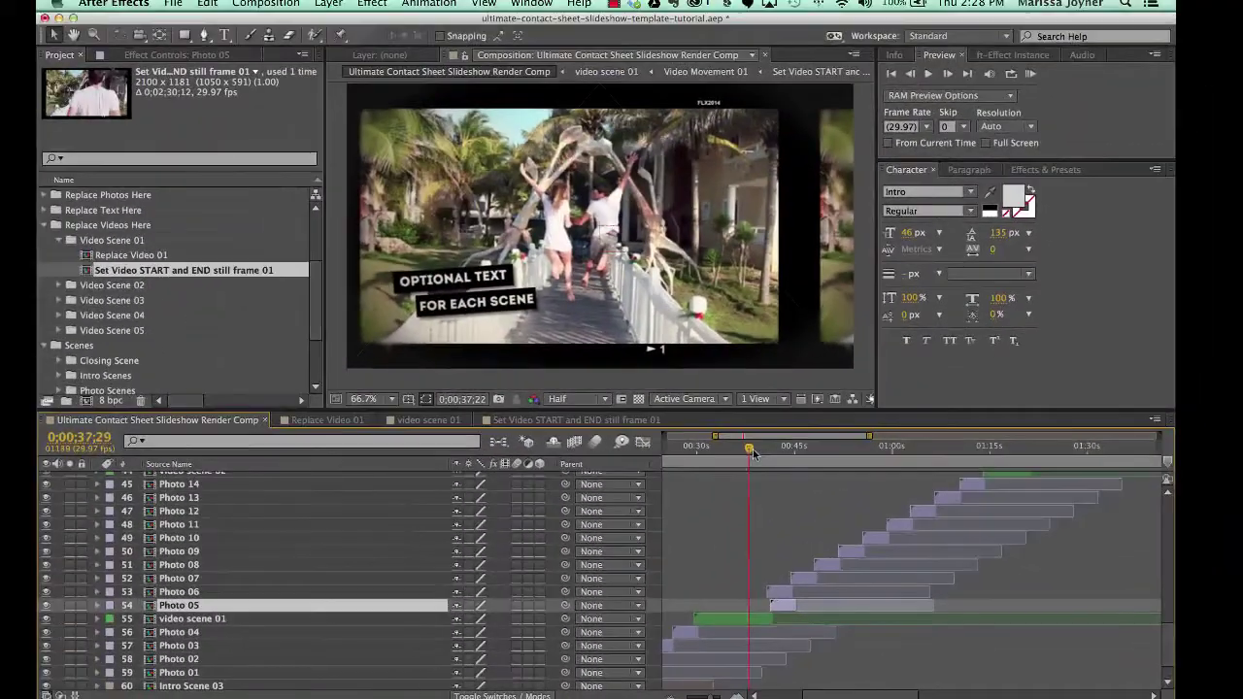
pyautogui.moveTo(756, 453)
pyautogui.mouseDown()
pyautogui.moveTo(740, 456)
pyautogui.moveTo(755, 456)
pyautogui.mouseUp()
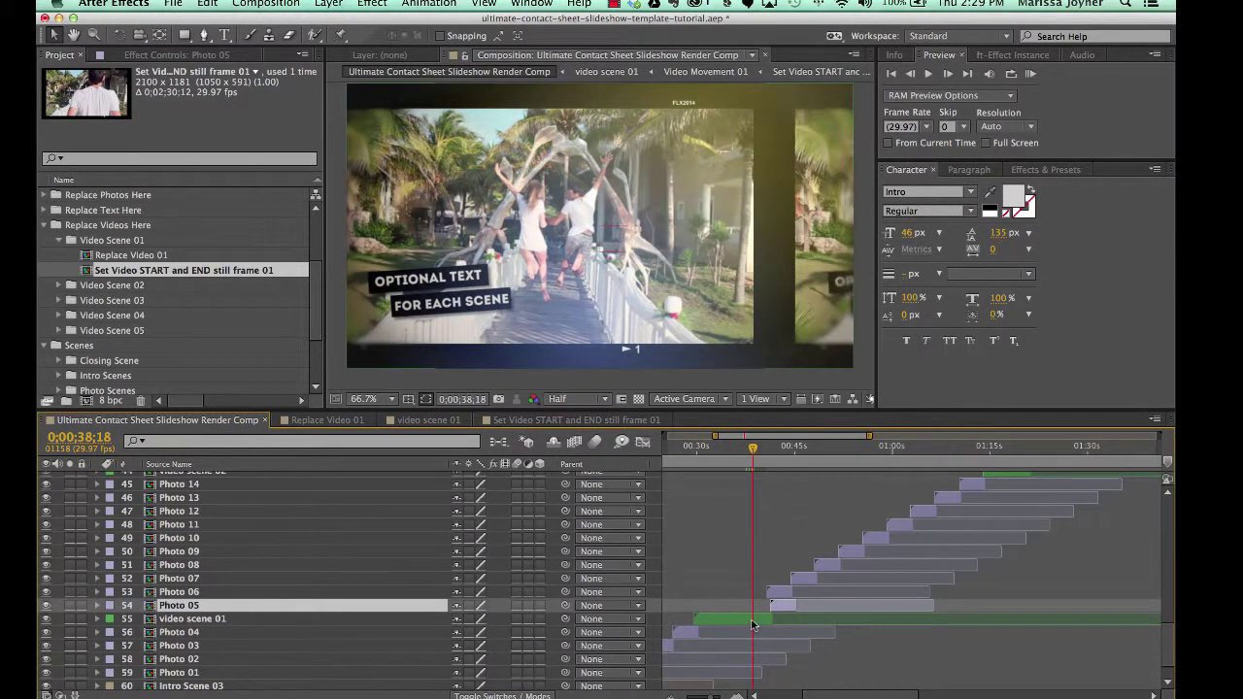
pyautogui.click(754, 626)
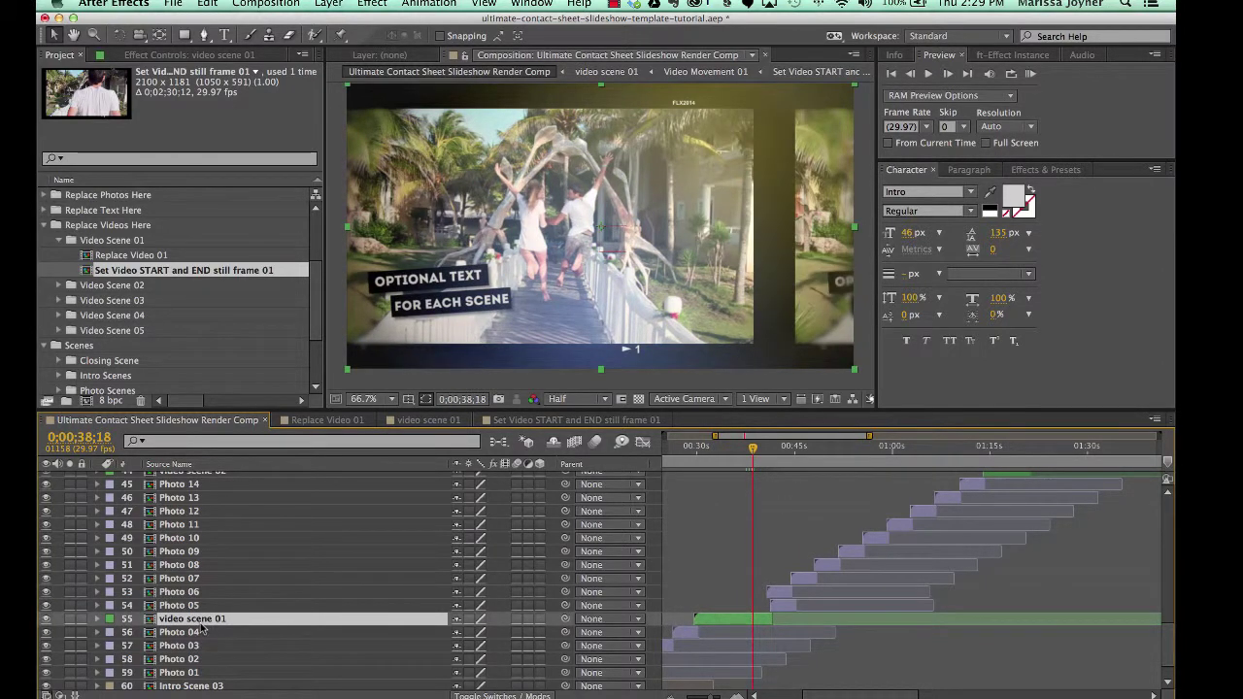